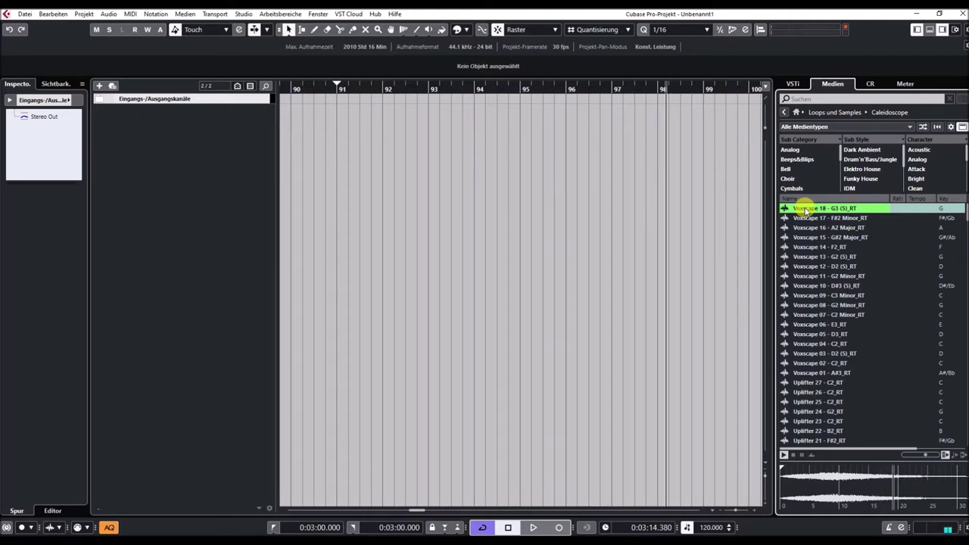
# Preview the Voxscape samples 15, 11, 08, 03, 02 and 01 from the Caleidoscope library.
pyautogui.click(816, 237)
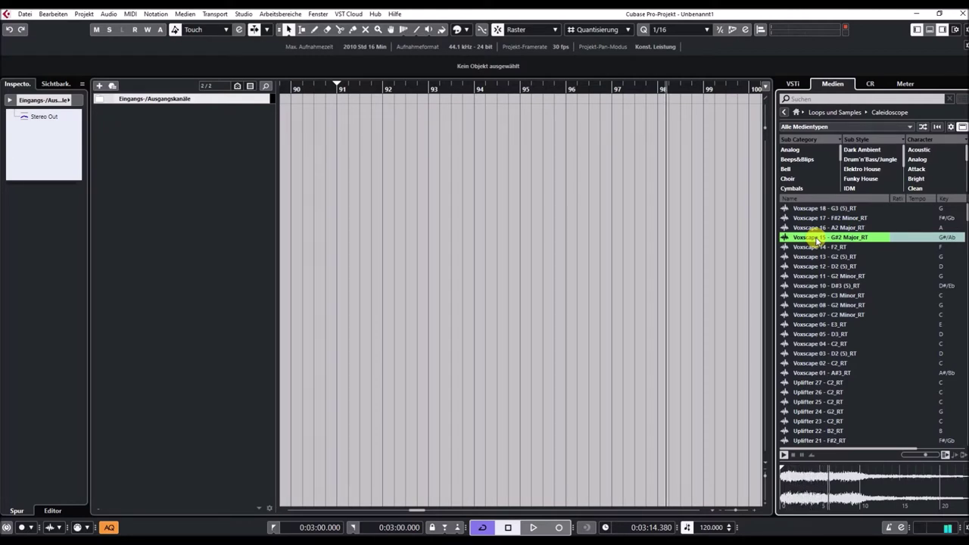
pyautogui.click(808, 277)
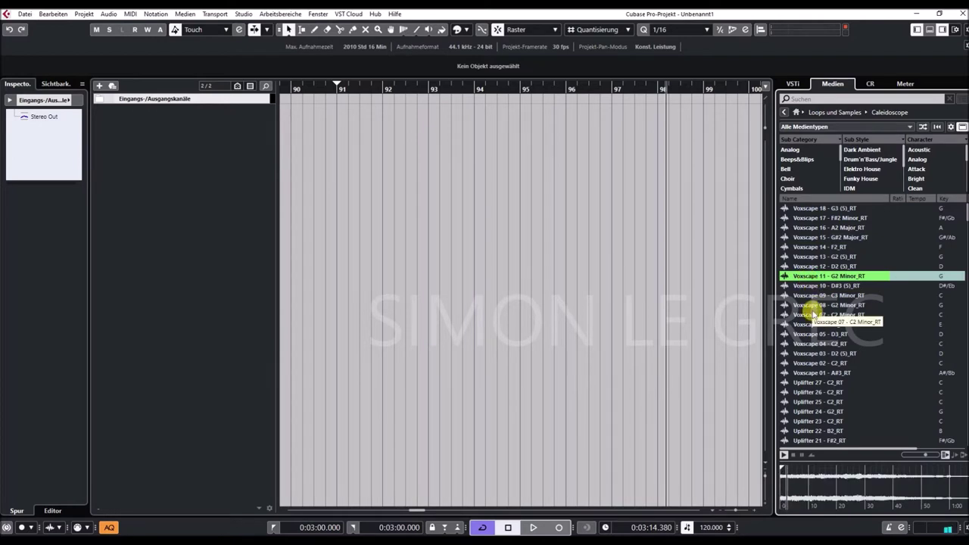
pyautogui.click(812, 306)
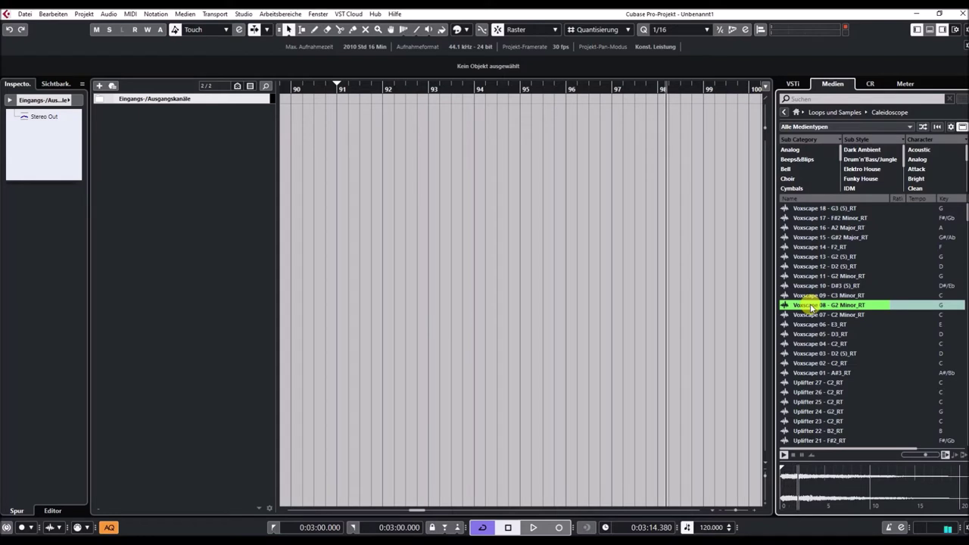
pyautogui.scroll(-3, 810, 303)
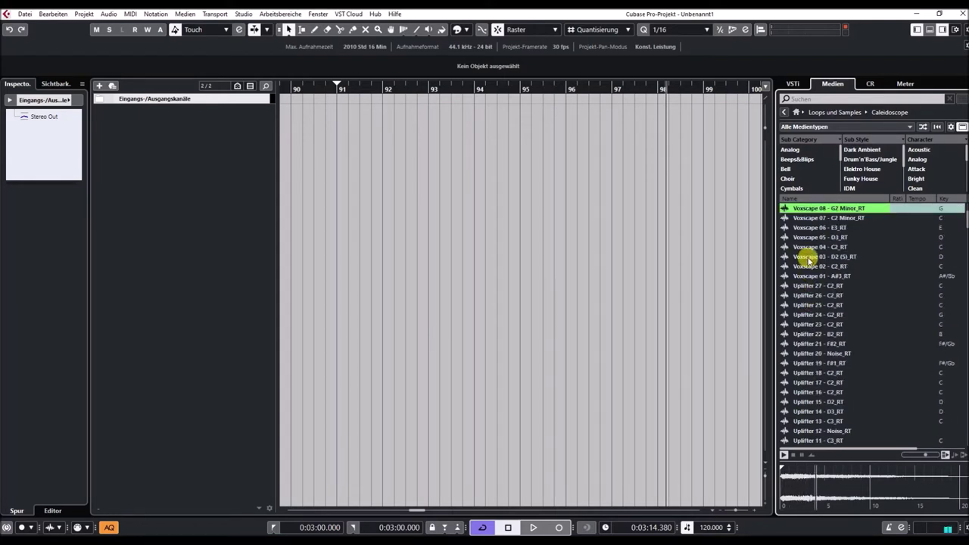
pyautogui.click(809, 259)
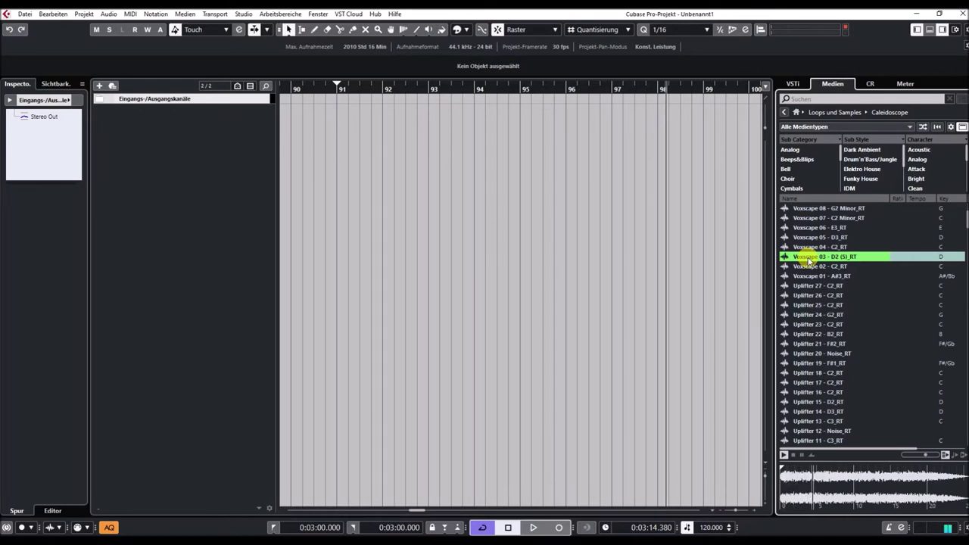
pyautogui.press('Down')
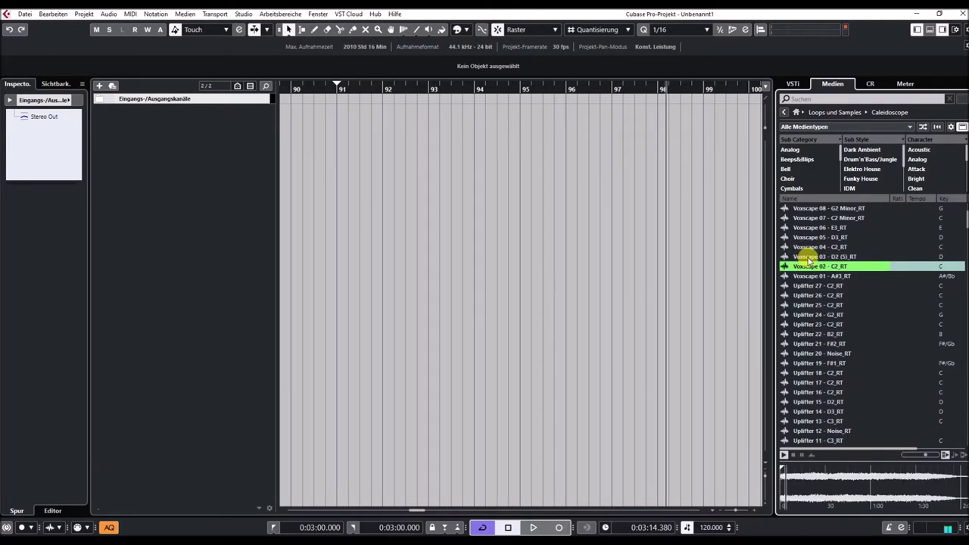
pyautogui.press('Down')
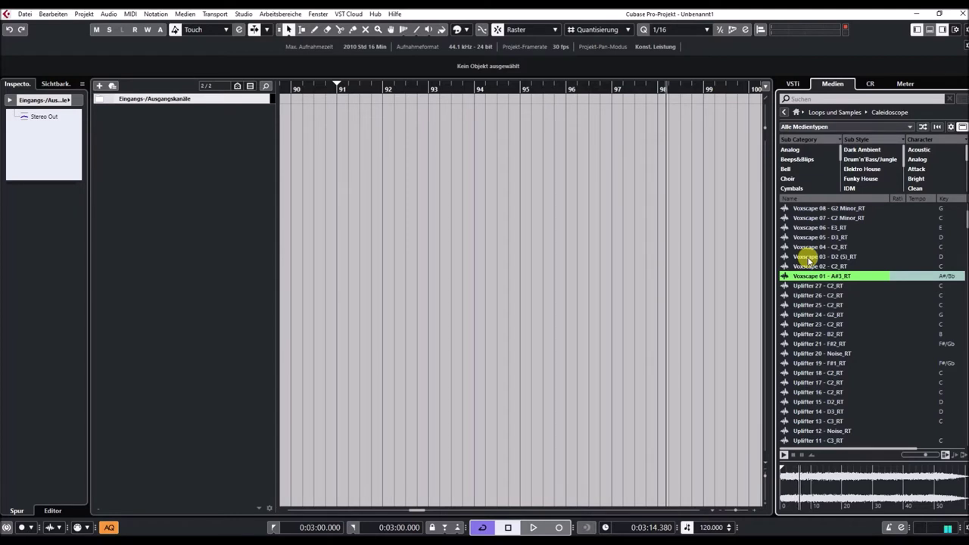
# Preview the Uplifter samples 27, 23, 16 and 09 from the Caleidoscope library.
pyautogui.press('Down')
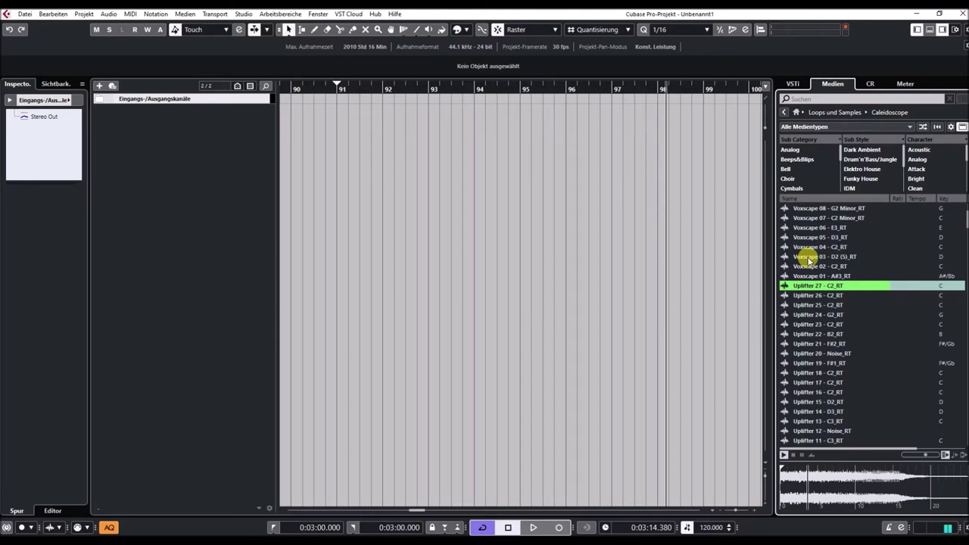
pyautogui.click(819, 326)
pyautogui.scroll(-2, 814, 337)
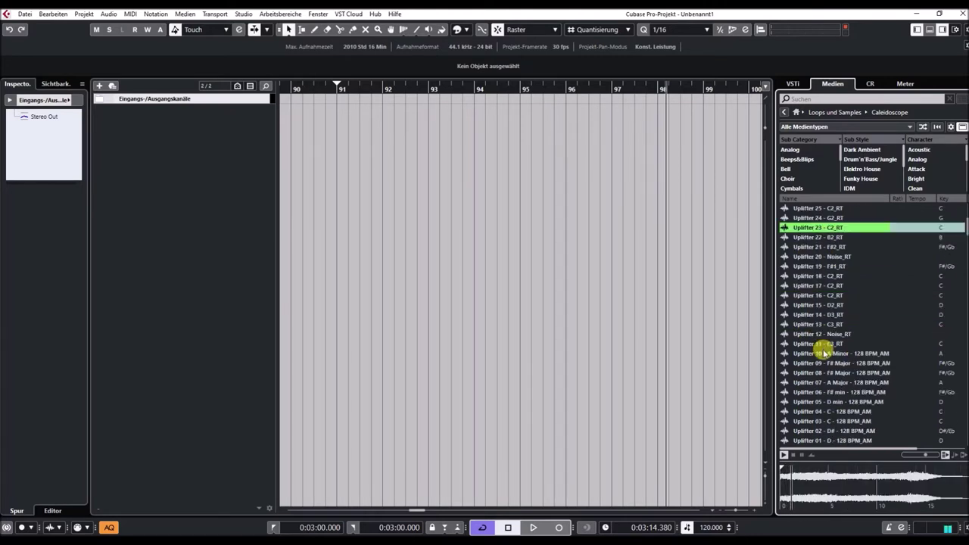
pyautogui.click(804, 295)
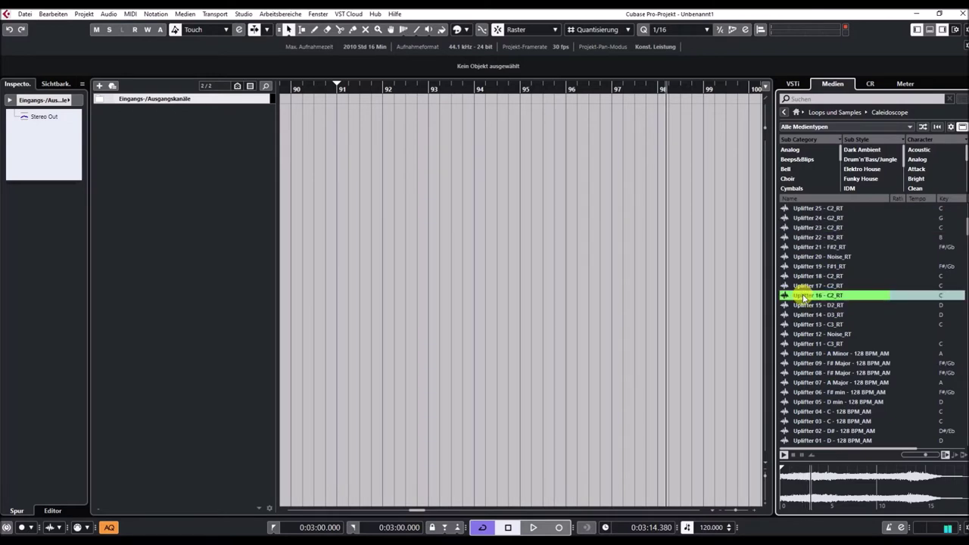
pyautogui.scroll(-2, 804, 293)
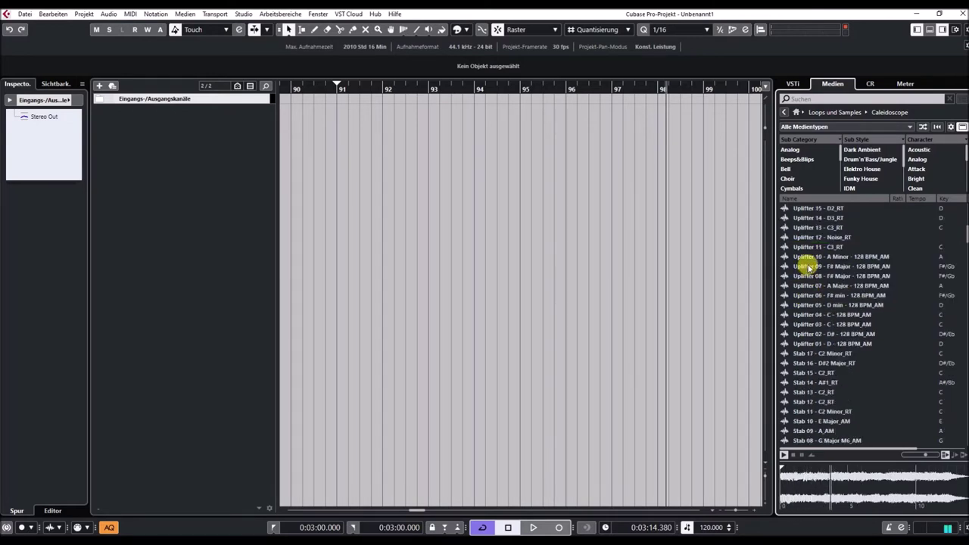
pyautogui.click(809, 267)
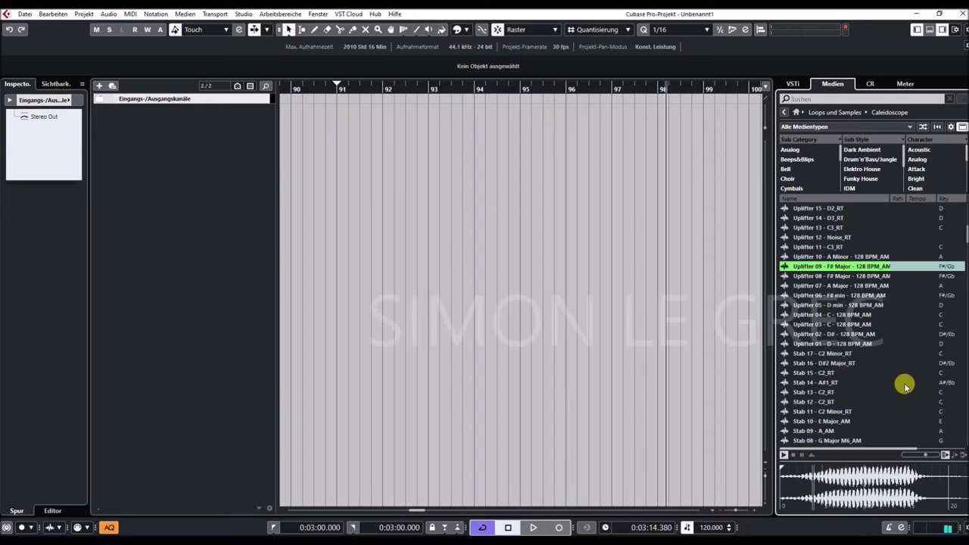
# Preview the Stab samples 17, 15, 13, 11 and 08 from the Caleidoscope library.
pyautogui.scroll(-2, 905, 387)
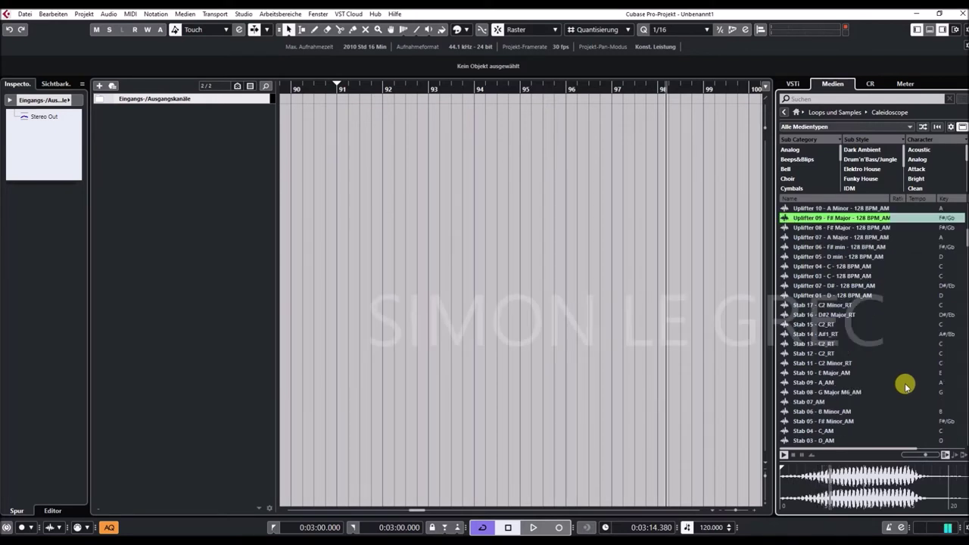
pyautogui.click(840, 306)
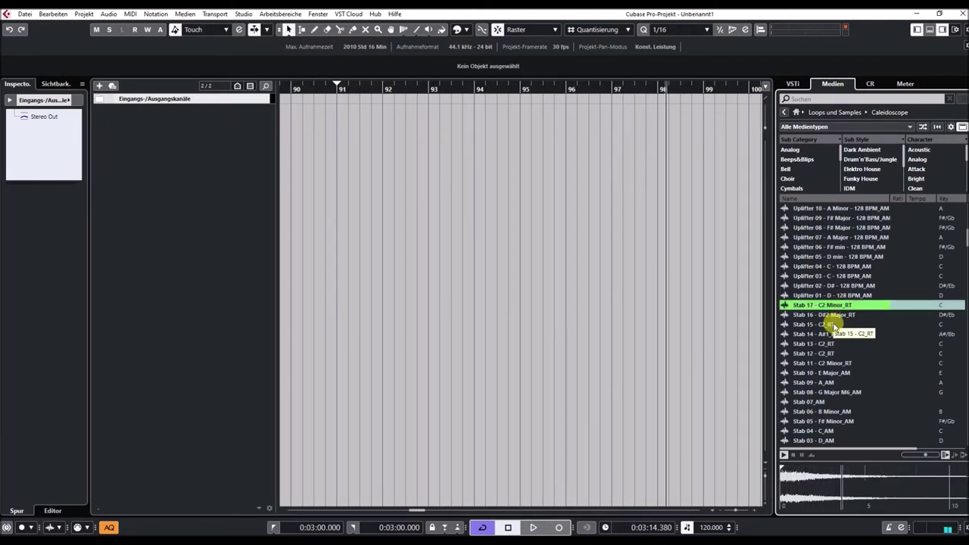
pyautogui.click(835, 327)
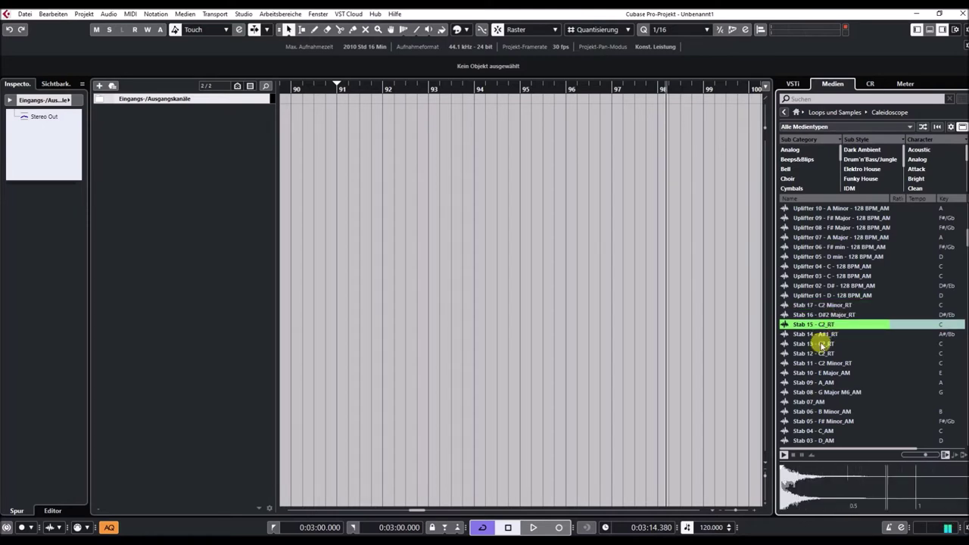
pyautogui.click(823, 344)
pyautogui.click(857, 364)
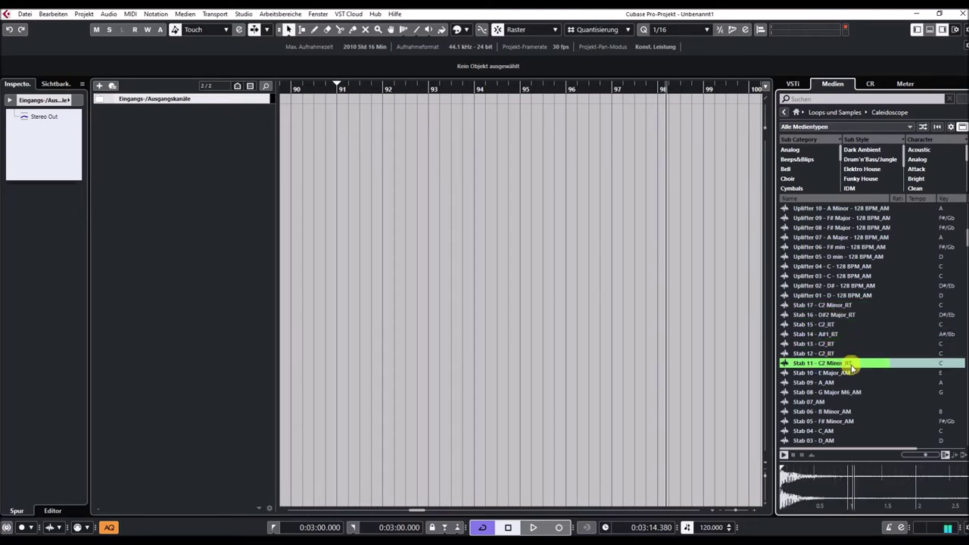
pyautogui.scroll(-3, 856, 359)
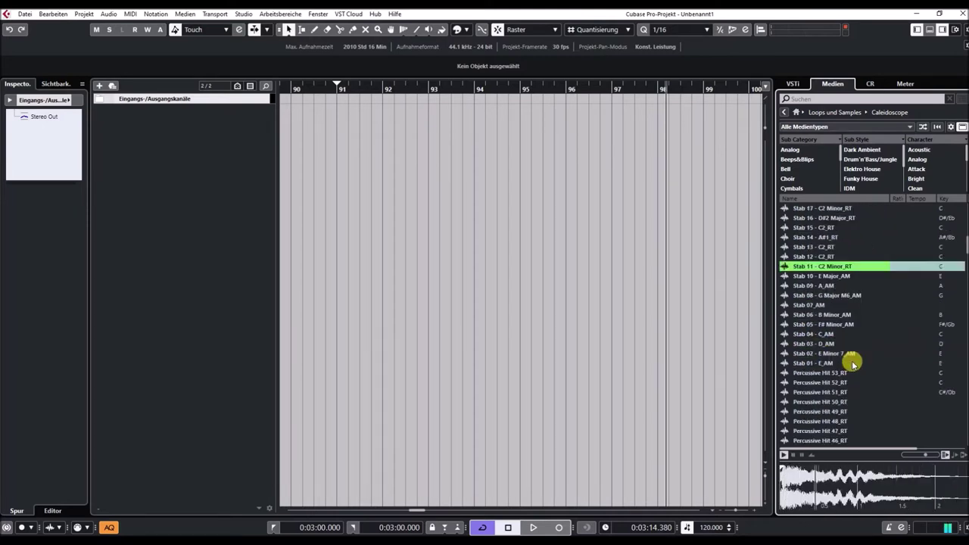
pyautogui.click(841, 297)
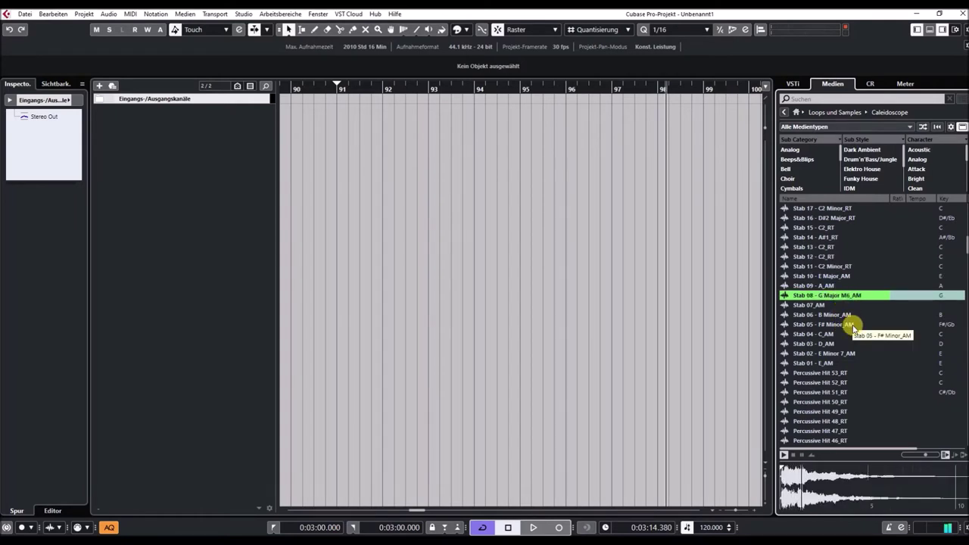
# Preview the samples Percussive Hit 53, 51 and 48, and select Percussive Hit 43.
pyautogui.scroll(-2, 853, 325)
pyautogui.scroll(-2, 853, 325)
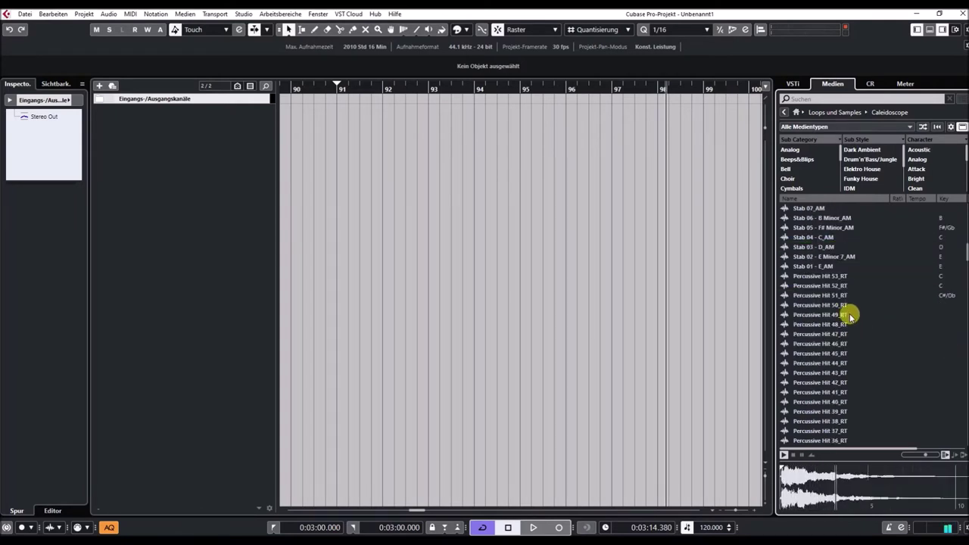
pyautogui.click(843, 276)
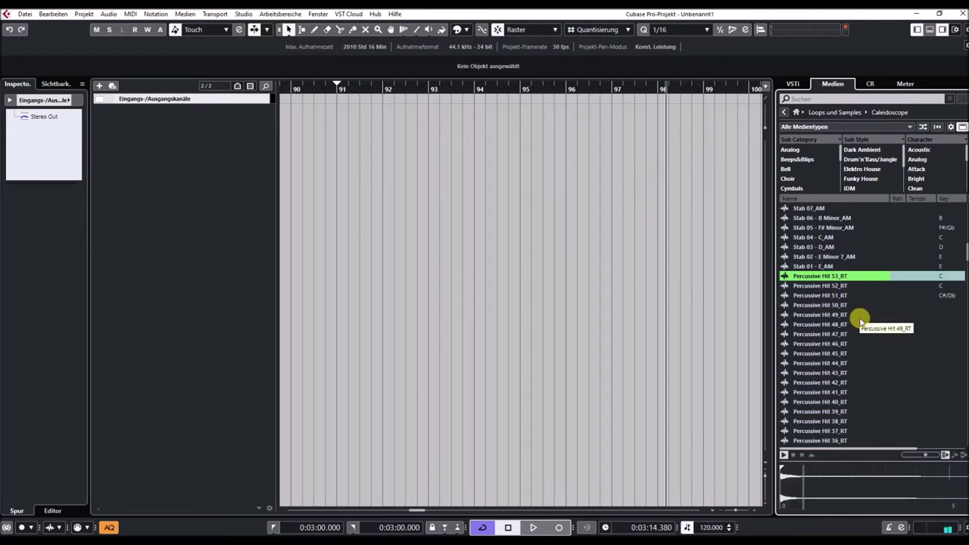
pyautogui.click(844, 295)
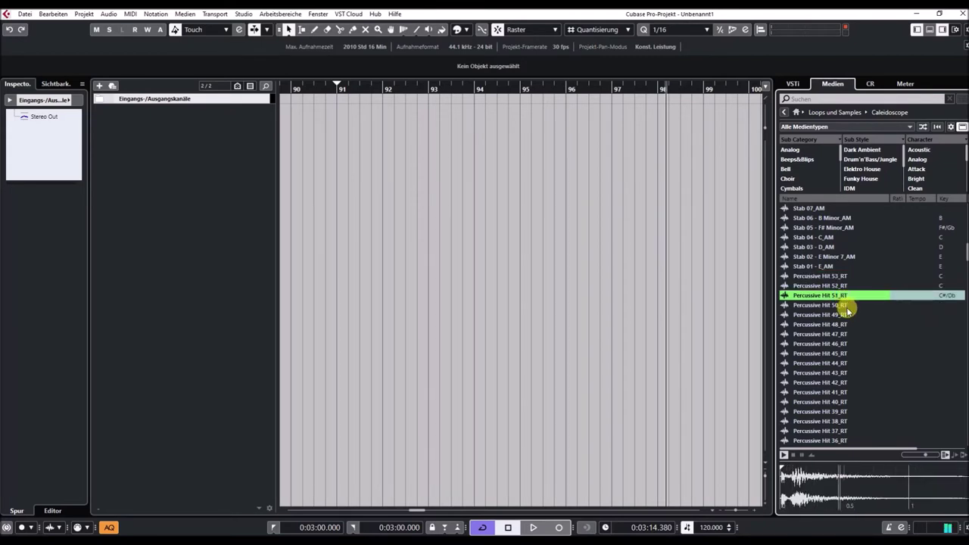
pyautogui.click(853, 324)
pyautogui.scroll(-3, 858, 331)
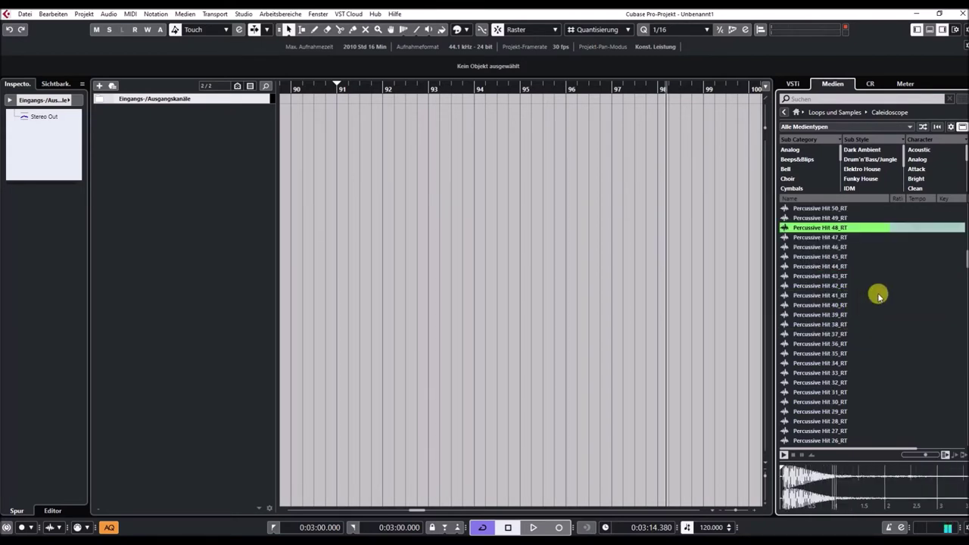
pyautogui.click(905, 277)
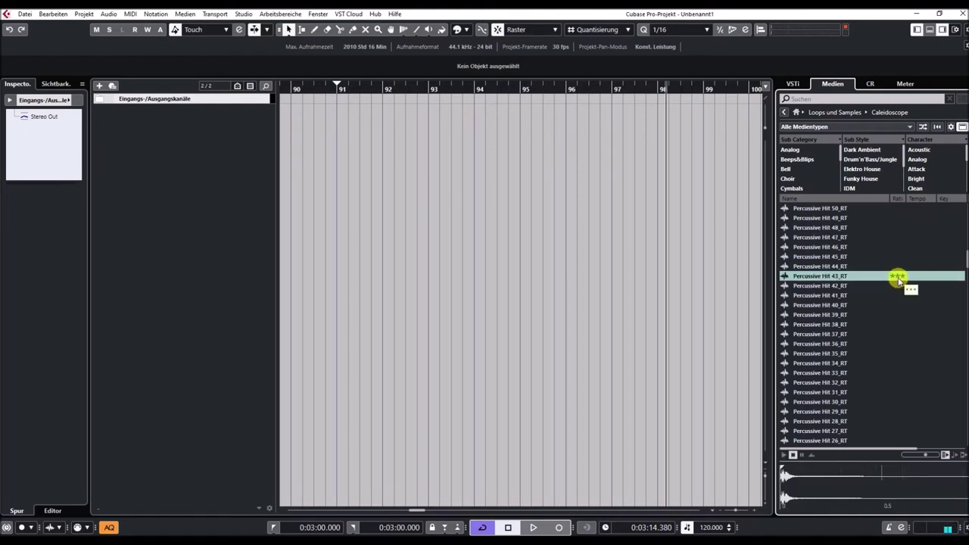
# Preview the Percussive Hit samples 37, 34, 24, 19 and 07.
pyautogui.click(829, 334)
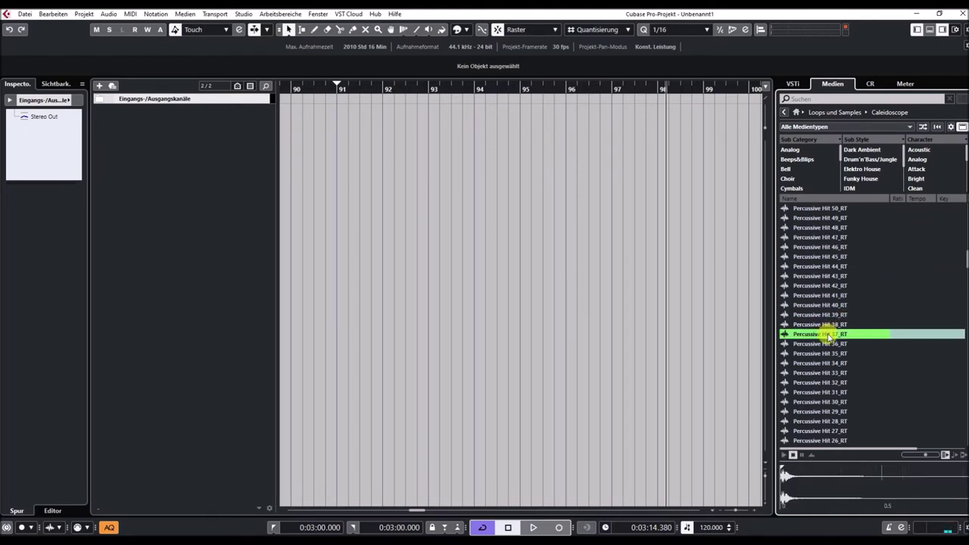
pyautogui.click(833, 363)
pyautogui.scroll(-5, 833, 357)
pyautogui.scroll(-2, 833, 357)
pyautogui.click(831, 270)
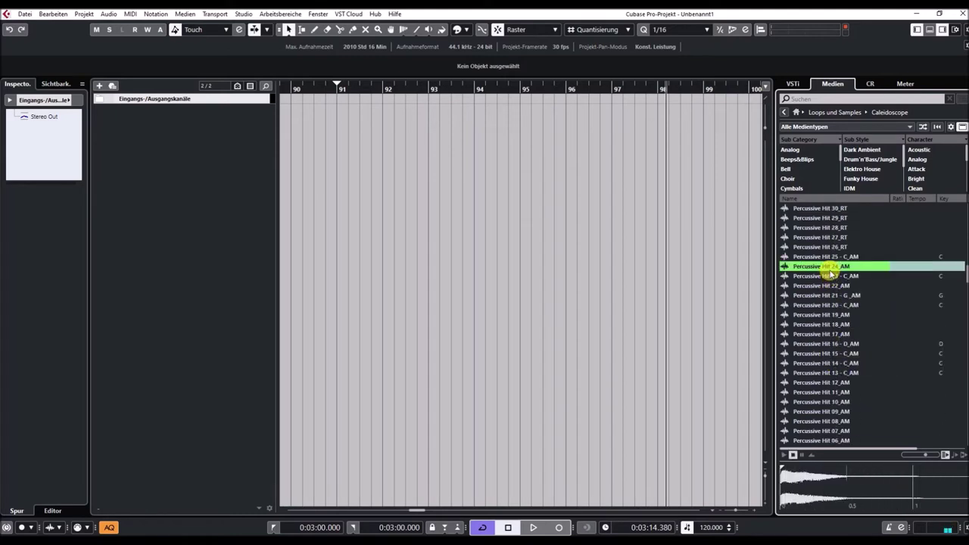
pyautogui.click(839, 317)
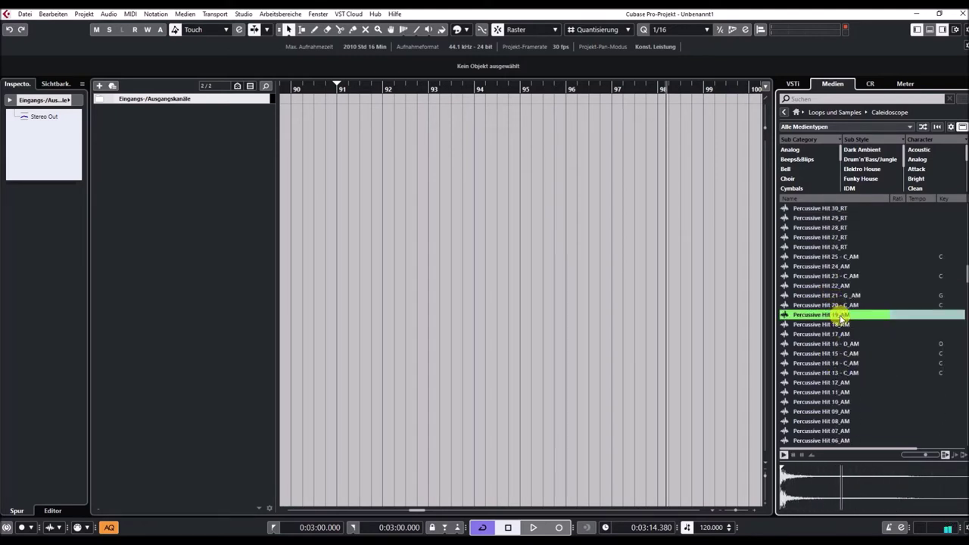
pyautogui.scroll(-5, 836, 345)
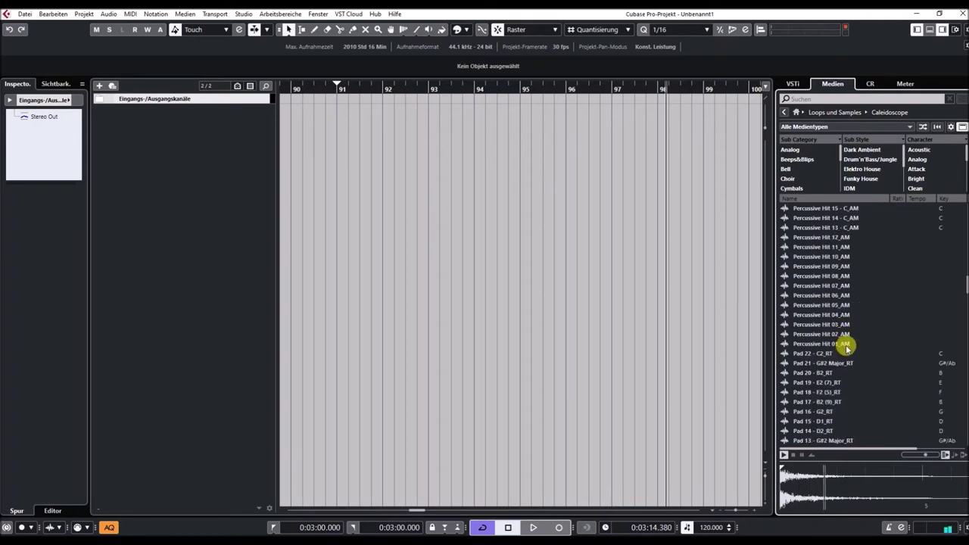
pyautogui.click(841, 287)
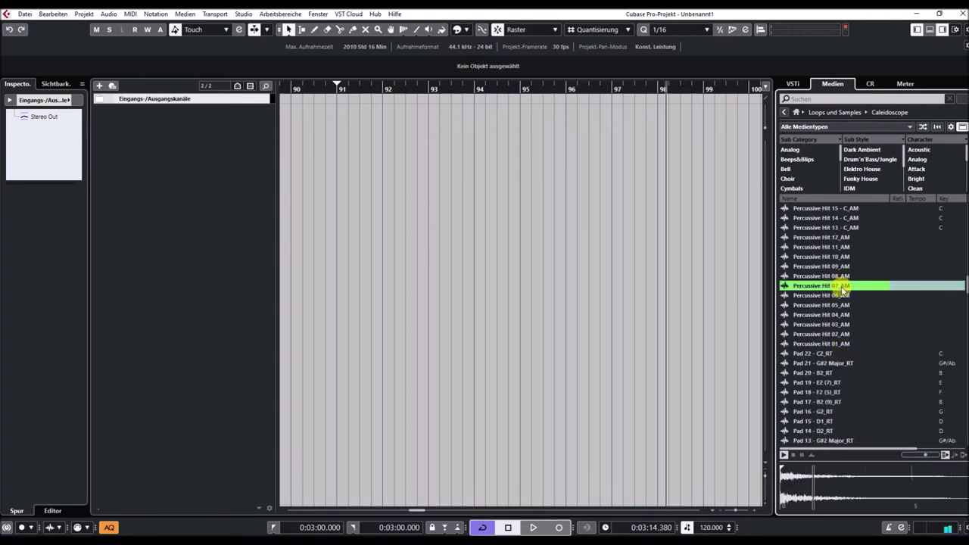
# Preview the samples Pad 22 and Pad 17, lowering the preview volume and raising it again.
pyautogui.click(829, 353)
pyautogui.scroll(-3, 829, 348)
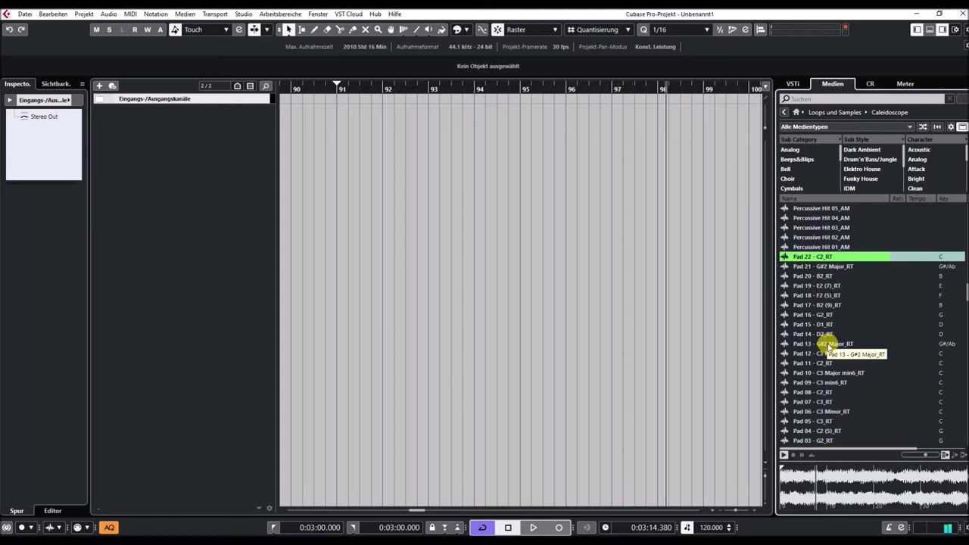
pyautogui.moveTo(927, 456); pyautogui.dragTo(905, 458)
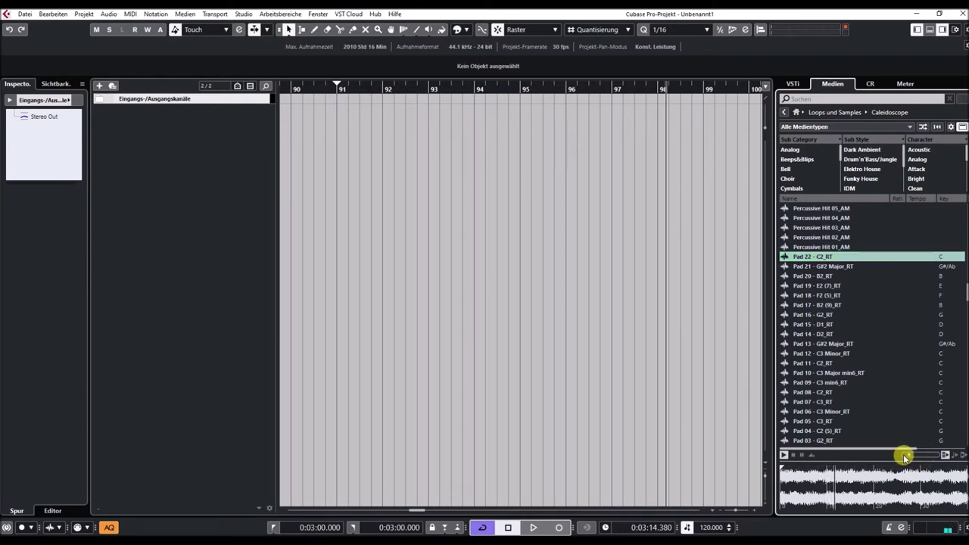
pyautogui.click(800, 304)
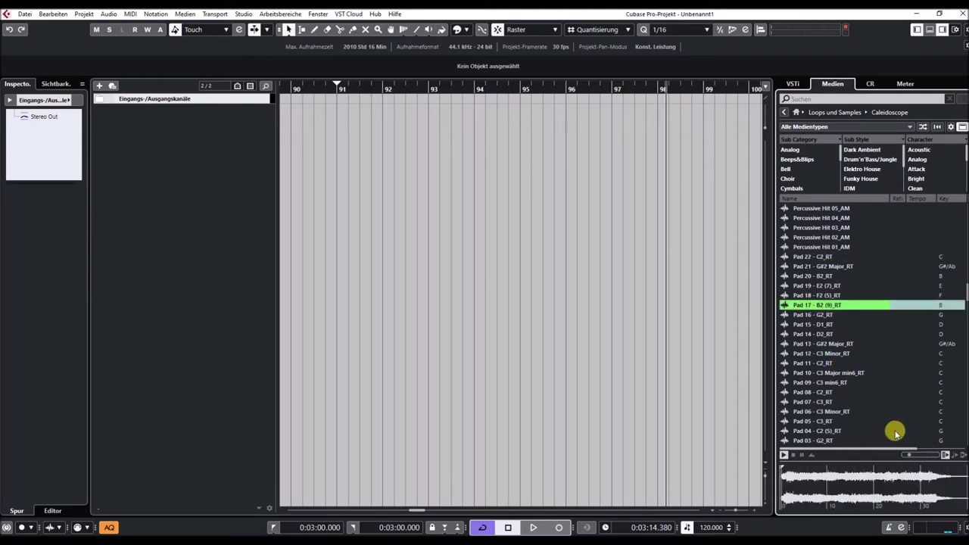
pyautogui.moveTo(905, 456); pyautogui.dragTo(921, 457)
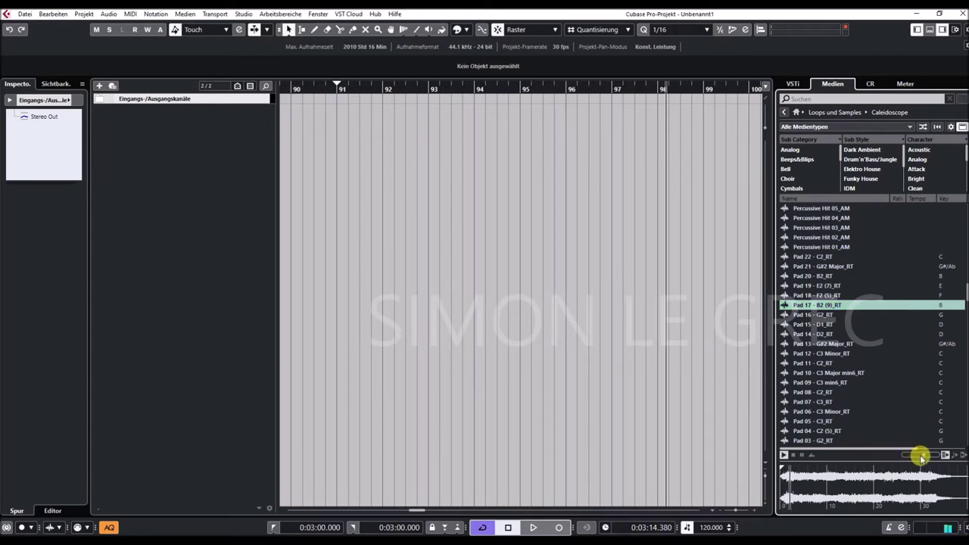
# Preview the samples Pad 14 - D2 and Pad 07 - C3.
pyautogui.click(811, 336)
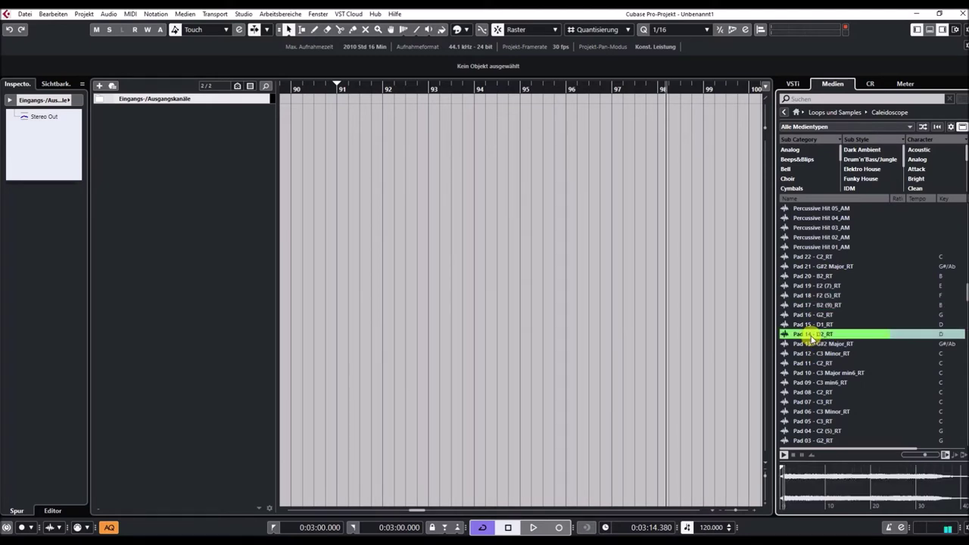
pyautogui.scroll(-3, 813, 339)
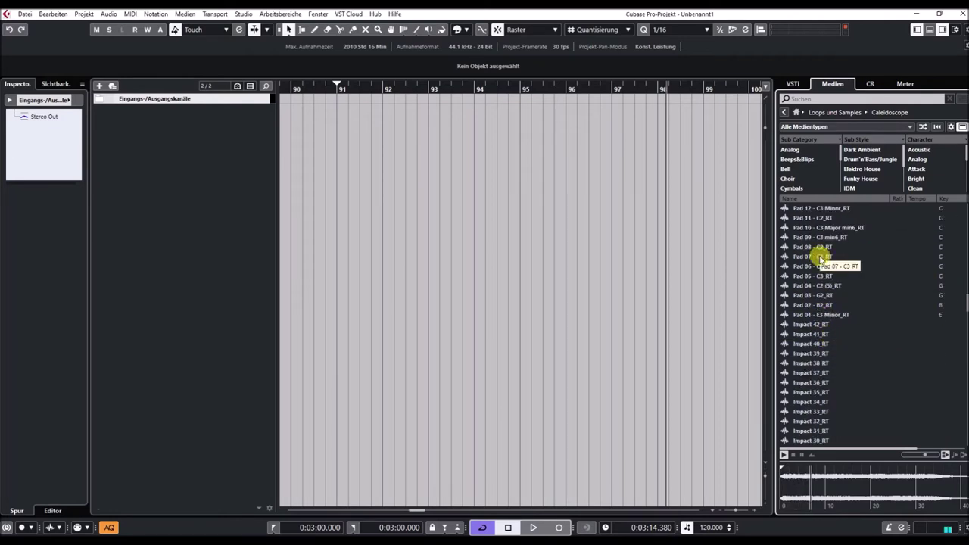
pyautogui.click(822, 258)
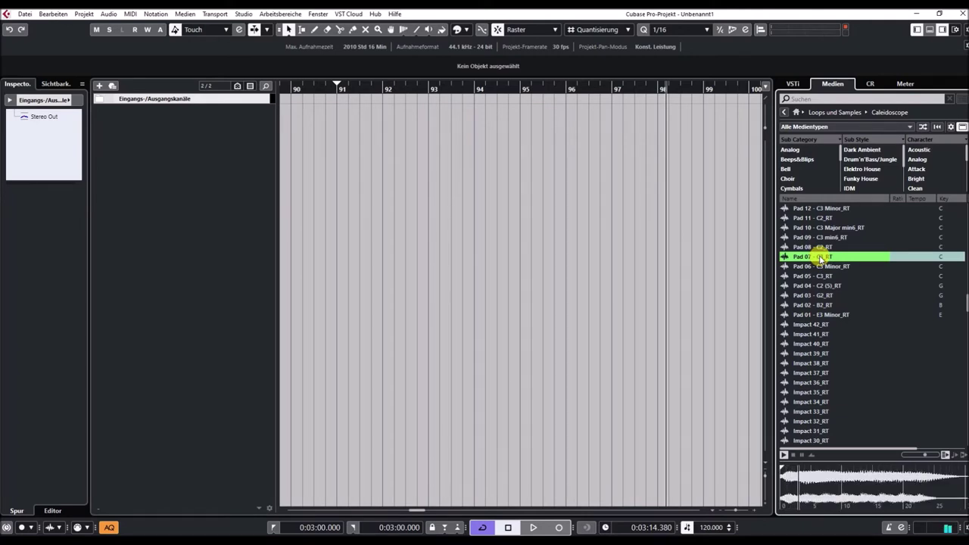
# Preview the sample Pad 03 - G2 and the Impact samples 39, 32, 13 and 06.
pyautogui.click(824, 298)
pyautogui.scroll(-3, 887, 342)
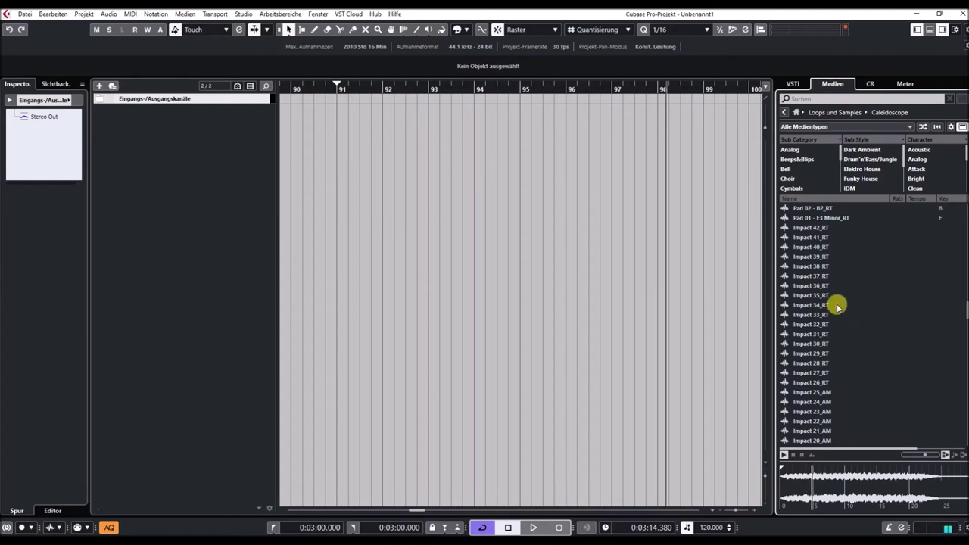
pyautogui.click(823, 258)
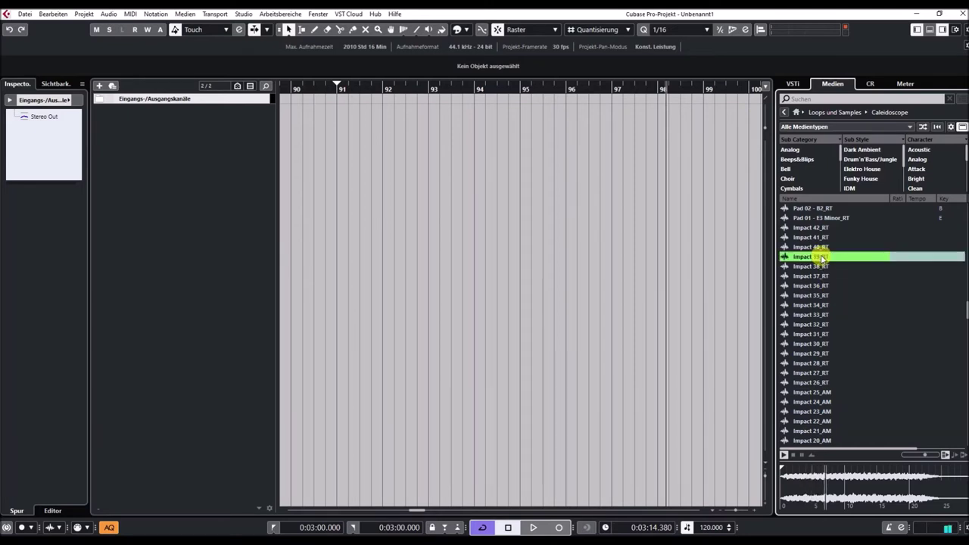
pyautogui.scroll(-2, 856, 342)
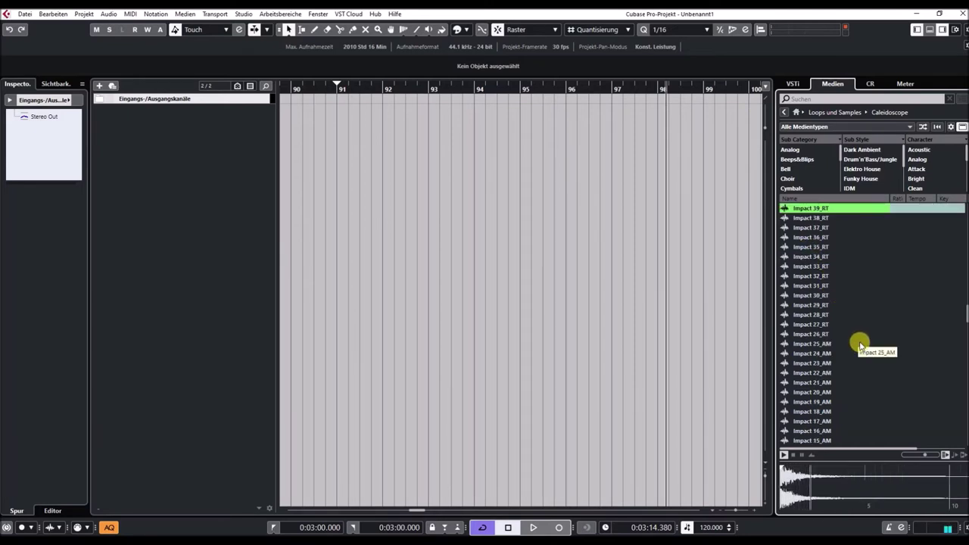
pyautogui.click(824, 276)
pyautogui.scroll(-6, 848, 371)
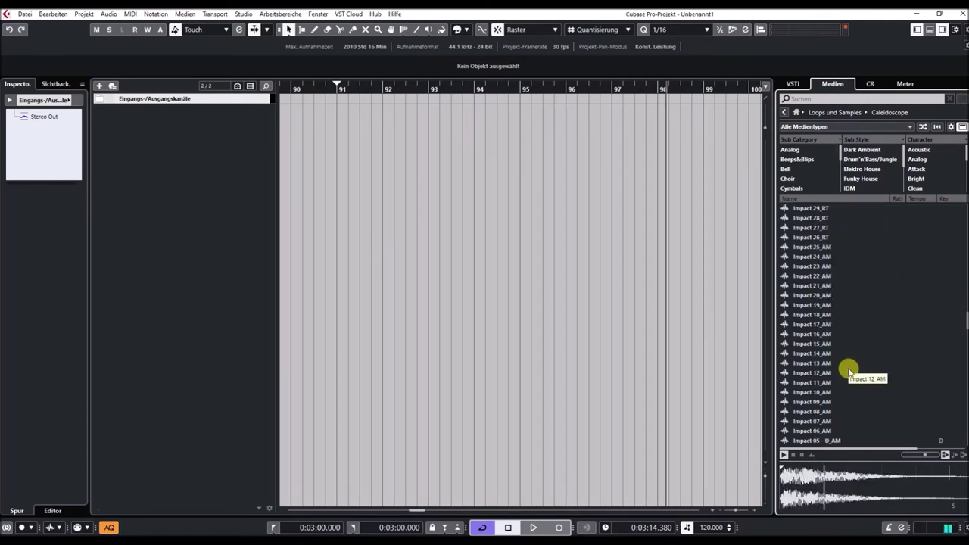
pyautogui.click(812, 316)
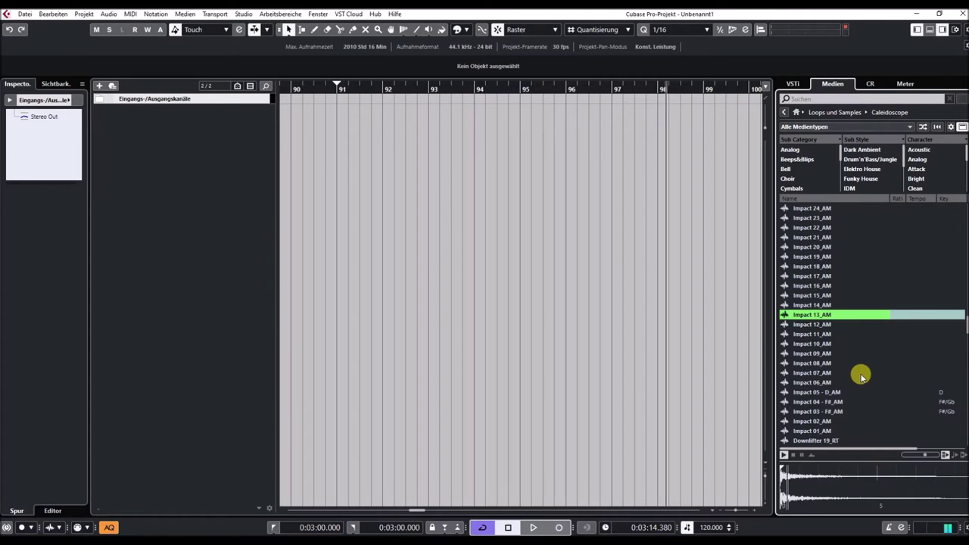
pyautogui.scroll(-4, 861, 374)
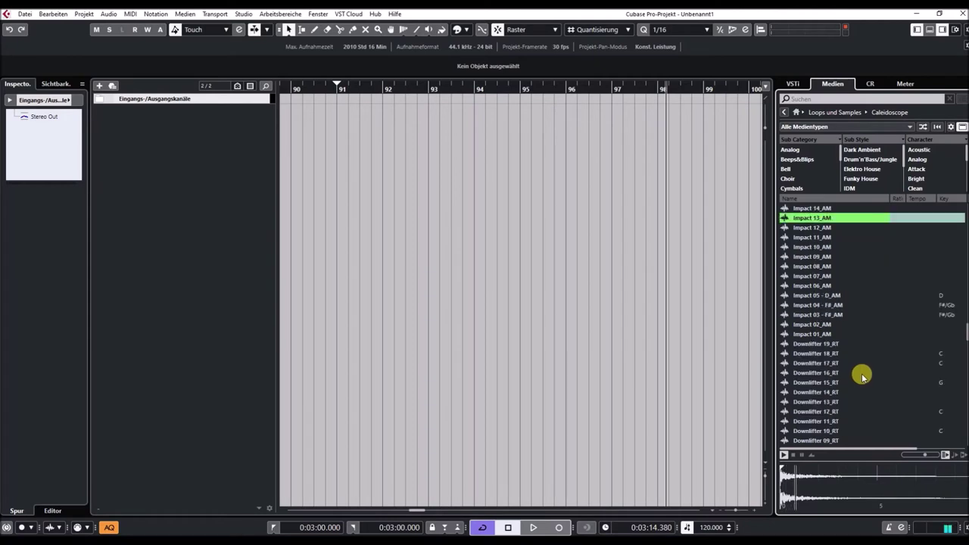
pyautogui.click(823, 285)
# Preview the Downlifter samples 18, 12 and 07.
pyautogui.scroll(-4, 890, 372)
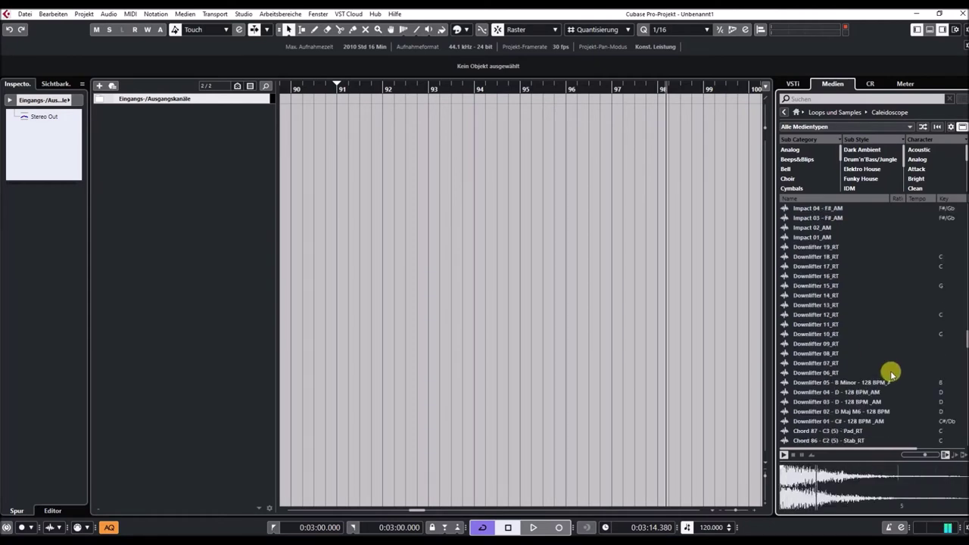
pyautogui.click(824, 257)
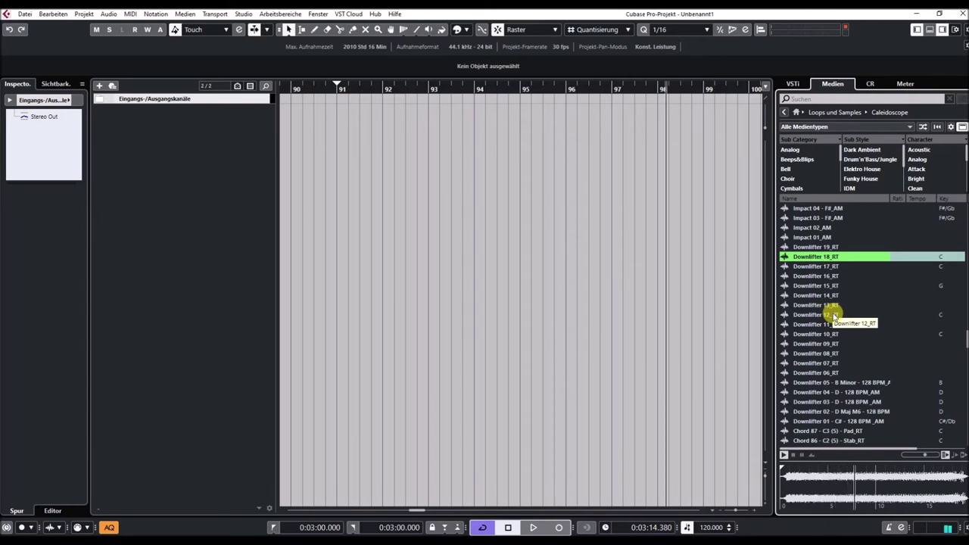
pyautogui.click(835, 315)
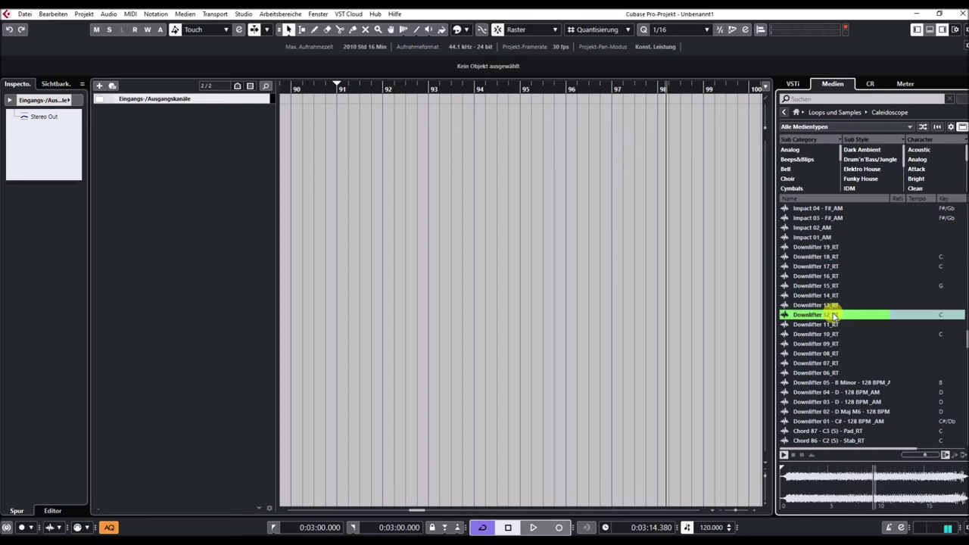
pyautogui.scroll(-2, 882, 359)
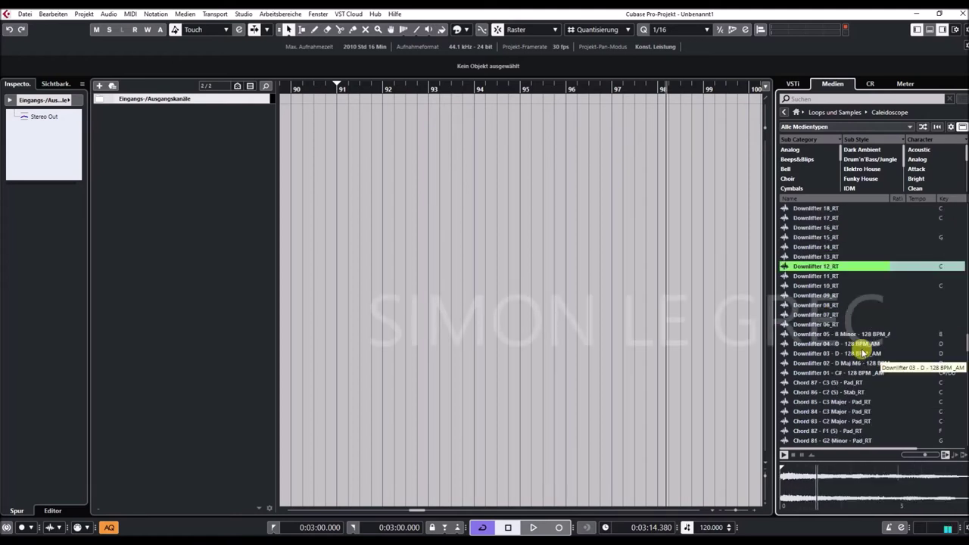
pyautogui.click(833, 315)
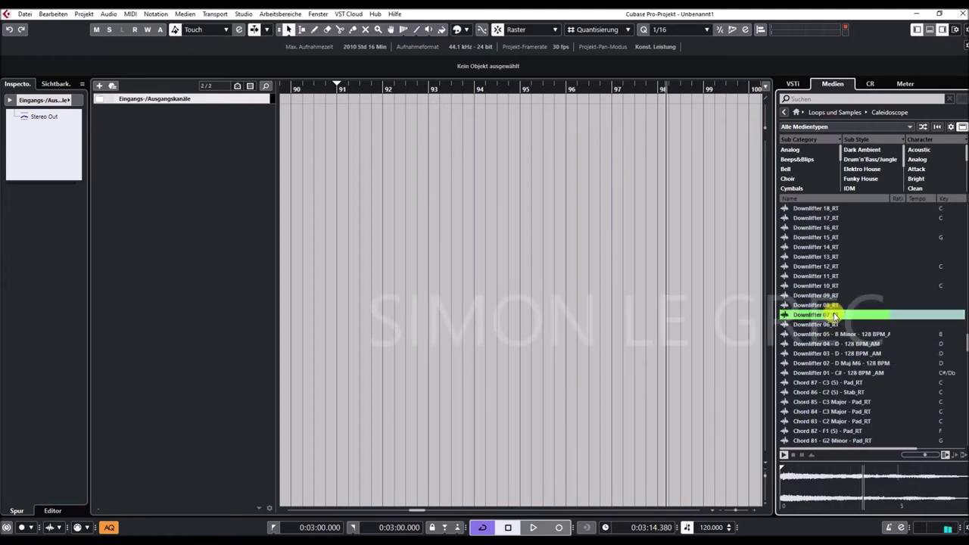
# Preview the Chord pad samples 87, 84, 82, 77 and 76.
pyautogui.scroll(-5, 883, 372)
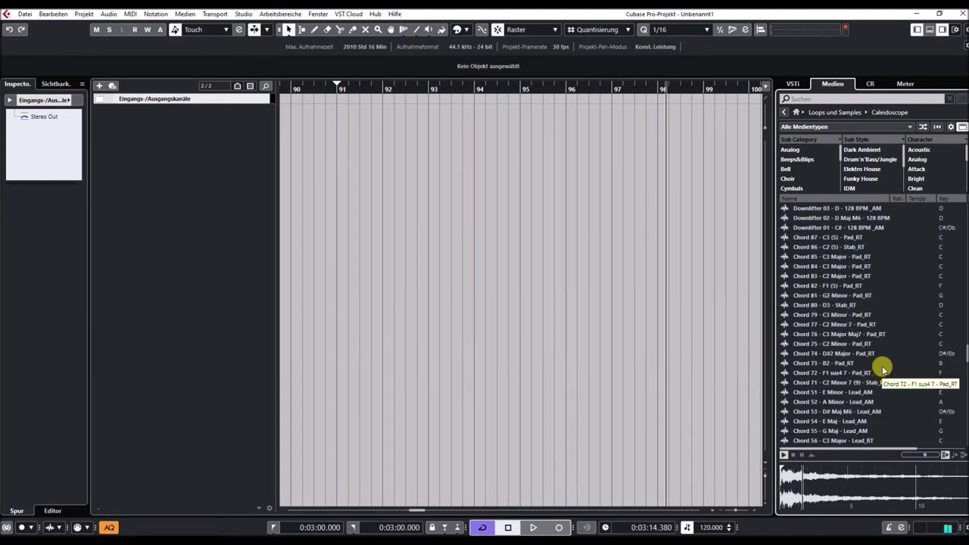
pyautogui.click(857, 238)
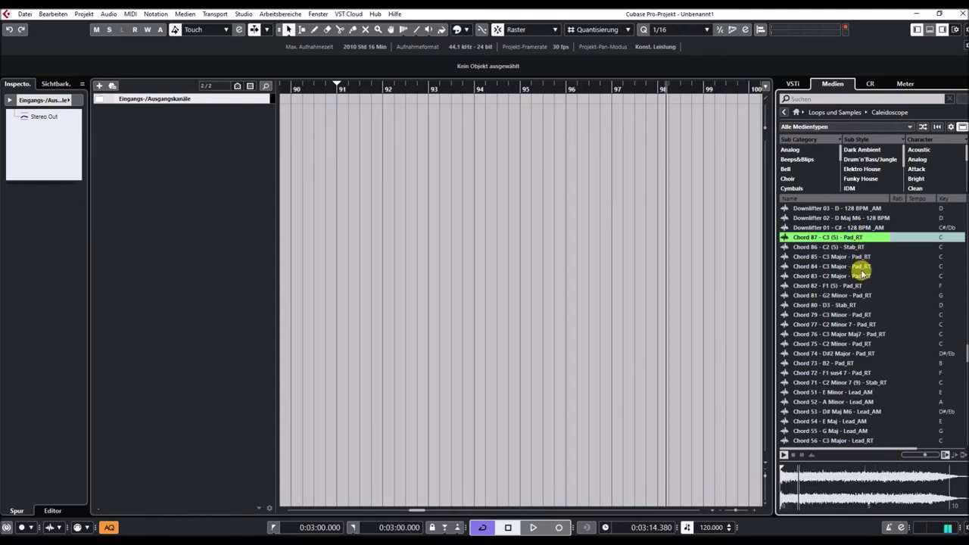
pyautogui.click(862, 267)
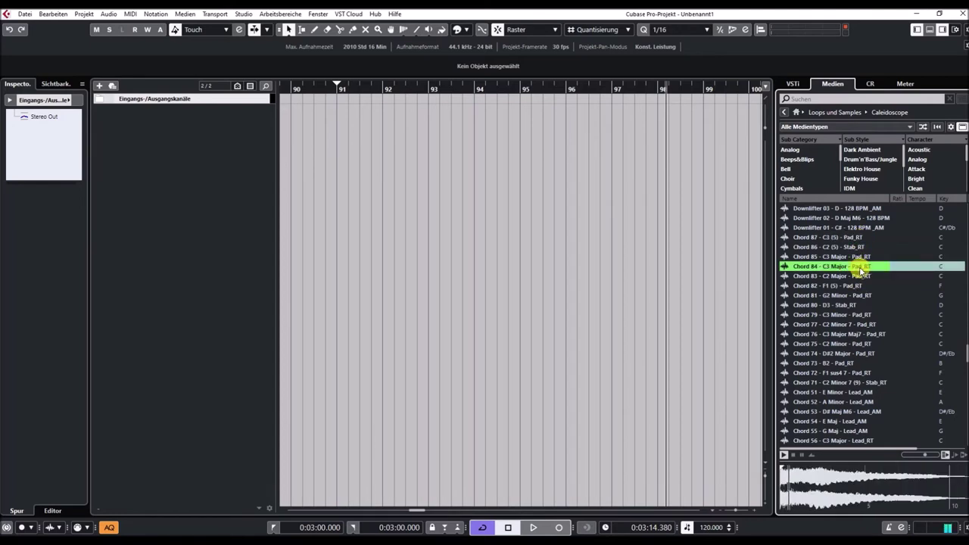
pyautogui.click(855, 287)
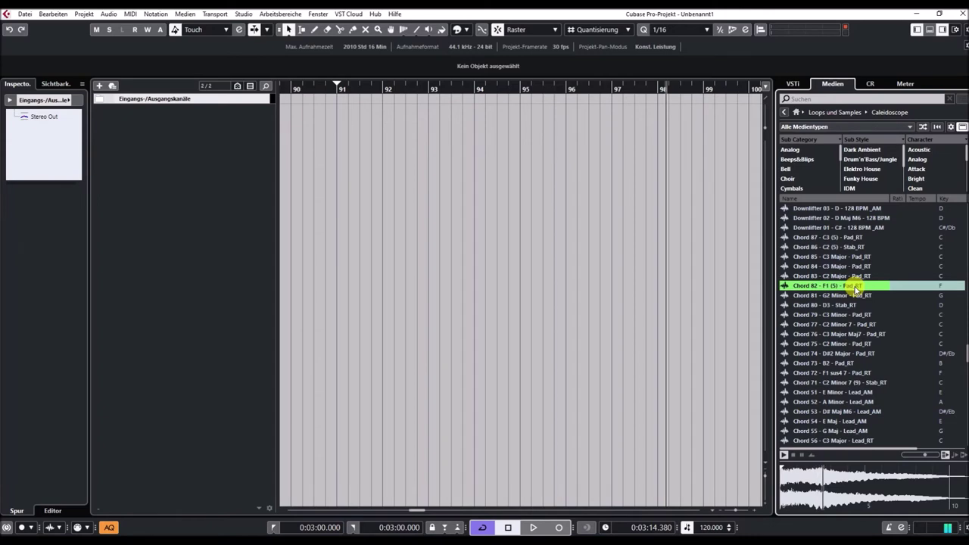
pyautogui.click(870, 326)
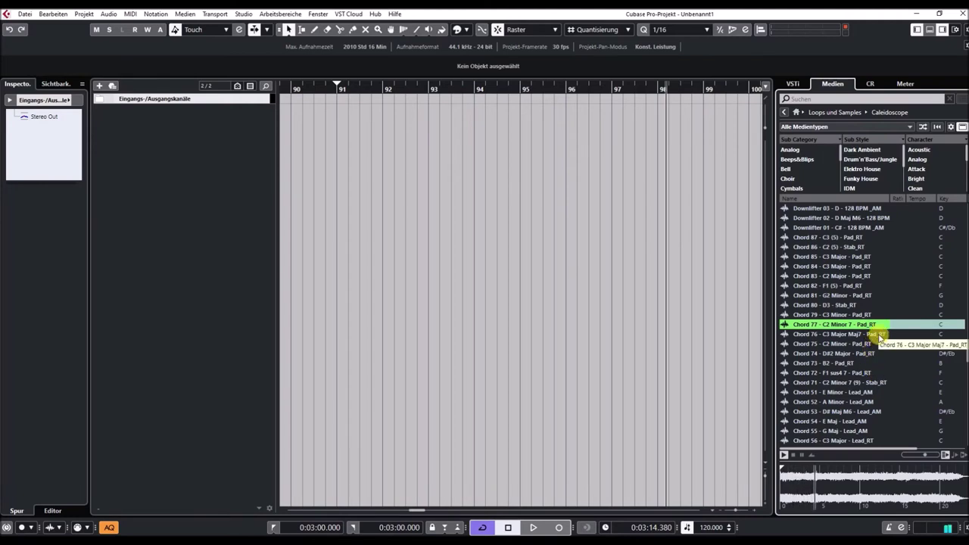
pyautogui.click(878, 335)
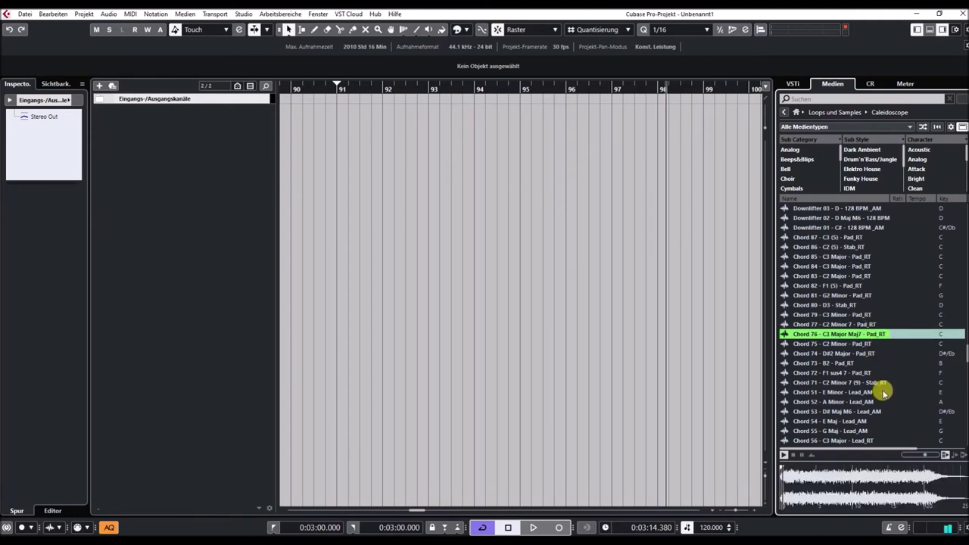
# Preview the stab and lead samples Chord 71, Chord 54, Chord 56 and Chord 58.
pyautogui.scroll(-3, 883, 390)
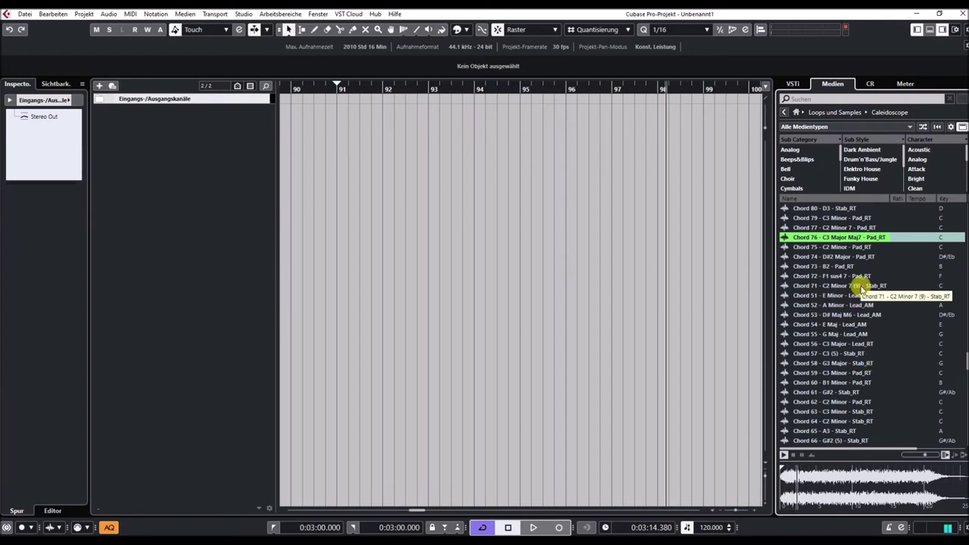
pyautogui.click(861, 286)
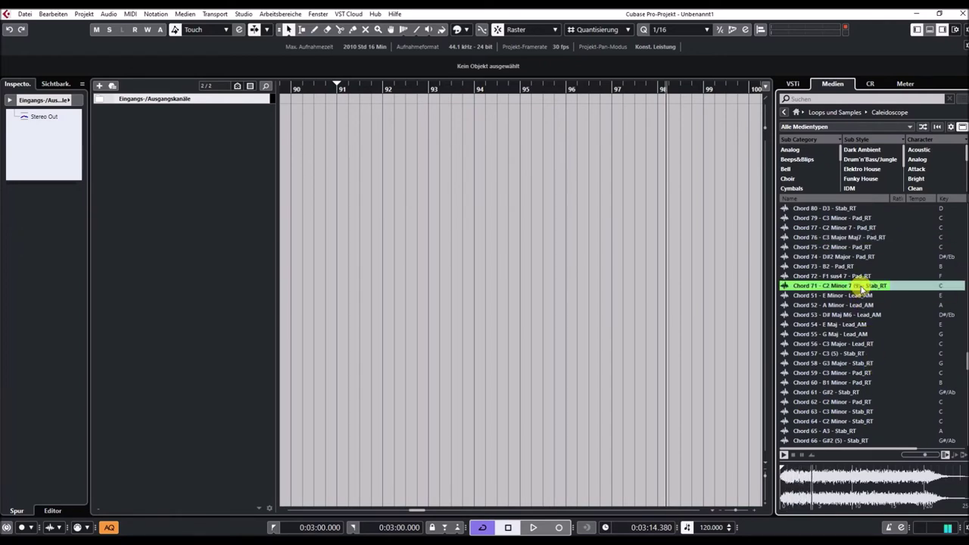
pyautogui.click(861, 326)
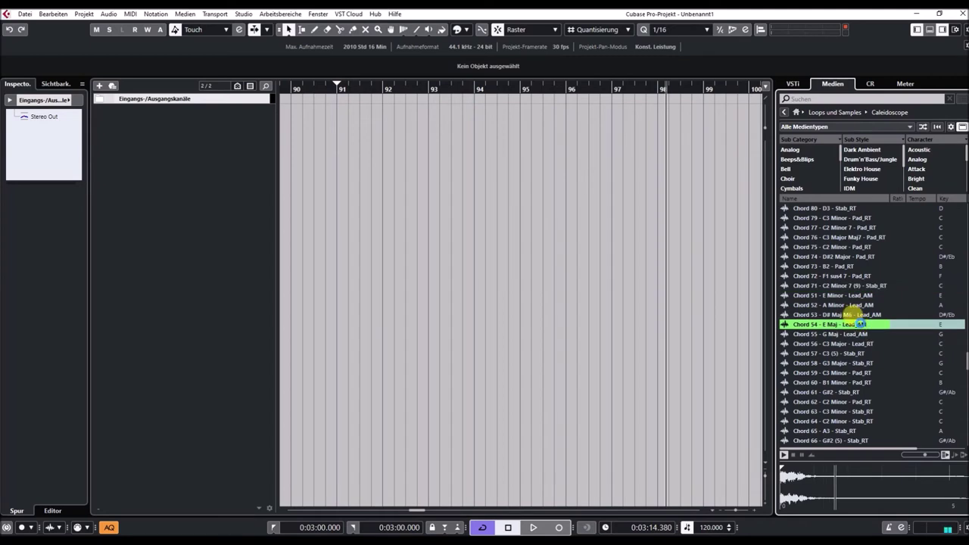
pyautogui.scroll(-2, 863, 362)
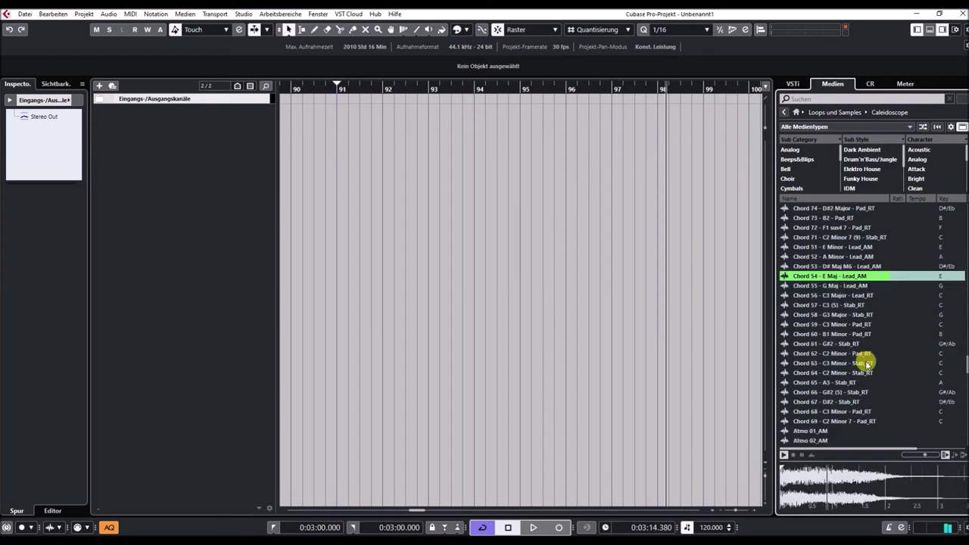
pyautogui.click(861, 295)
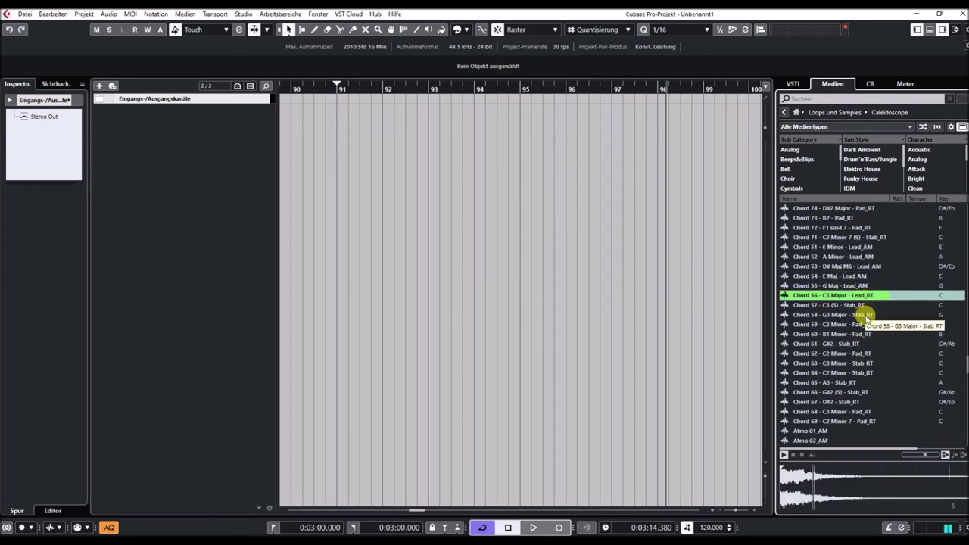
pyautogui.click(865, 315)
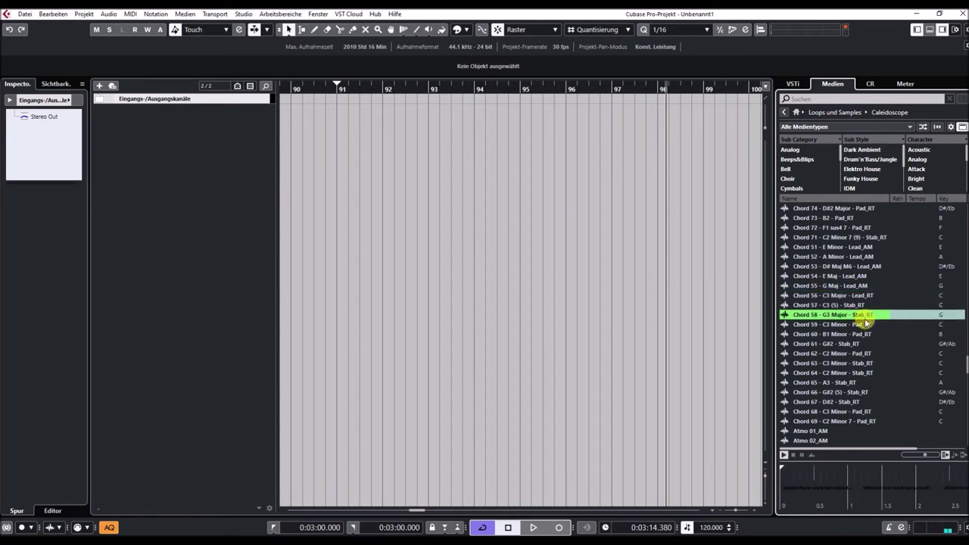
# Preview the stab samples Chord 61, 64 and 66 and the pad sample Chord 68.
pyautogui.click(861, 348)
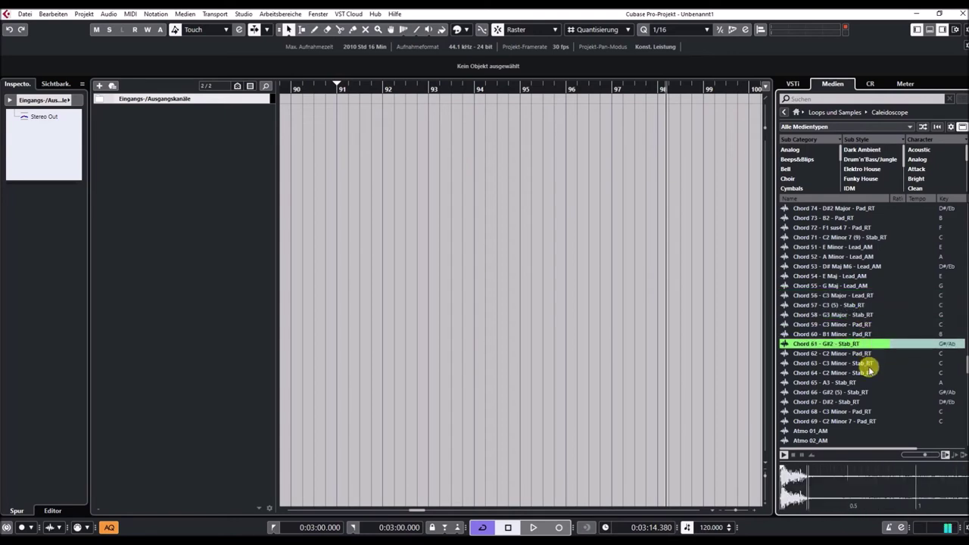
pyautogui.click(865, 372)
pyautogui.scroll(-2, 871, 374)
pyautogui.scroll(-2, 871, 372)
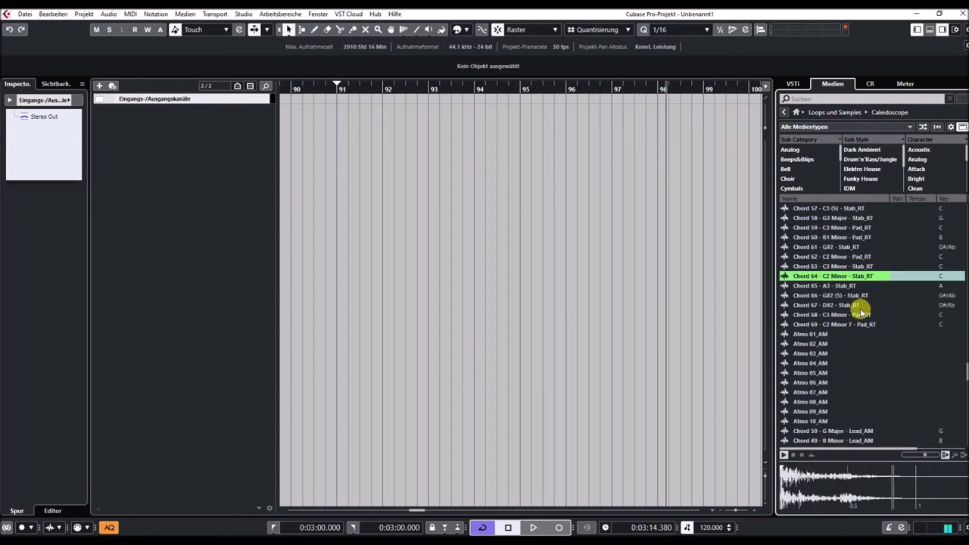
pyautogui.click(862, 296)
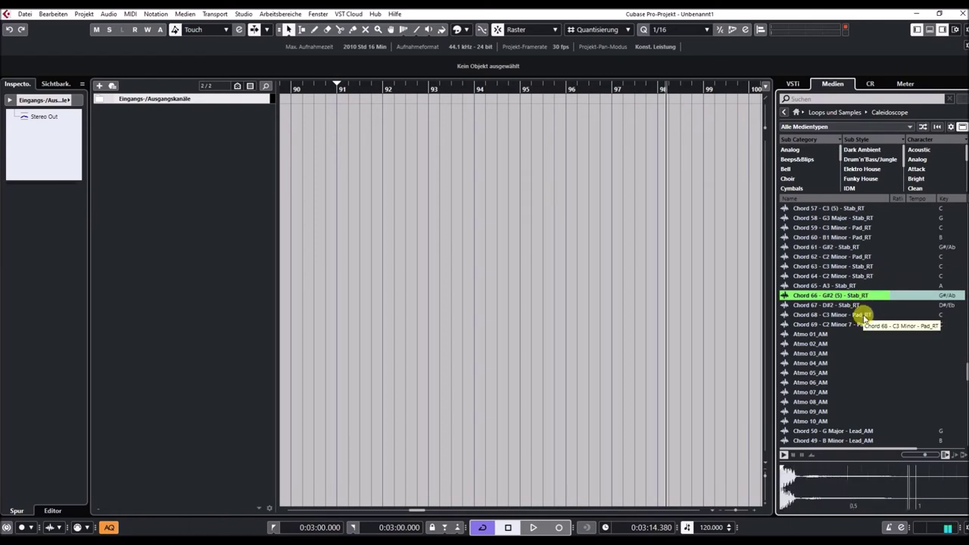
pyautogui.click(862, 313)
# Preview the atmosphere sample Atmo 04.
pyautogui.scroll(-2, 874, 356)
pyautogui.scroll(-2, 875, 356)
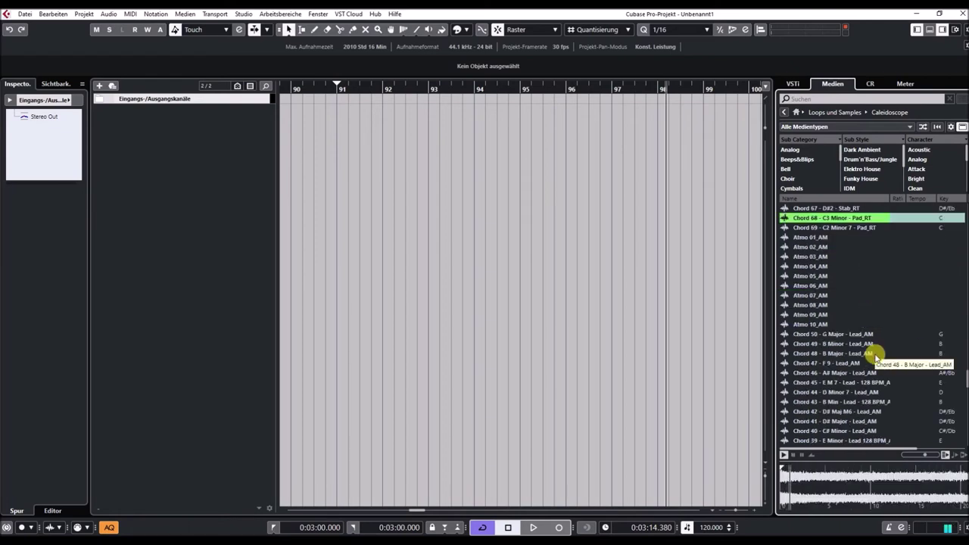
pyautogui.click(836, 270)
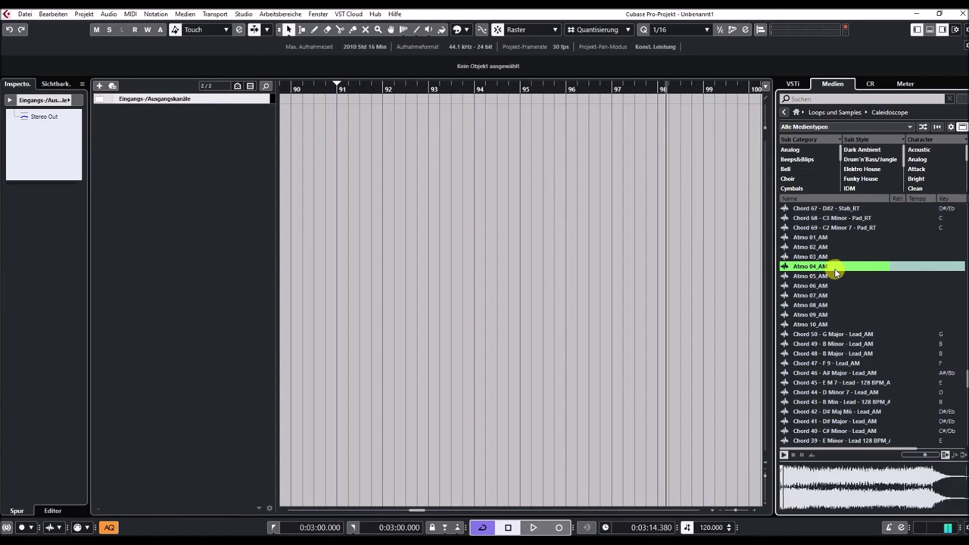
# Preview the Chord lead samples 50, 48, 45, 42, 39 and 36.
pyautogui.scroll(-2, 839, 310)
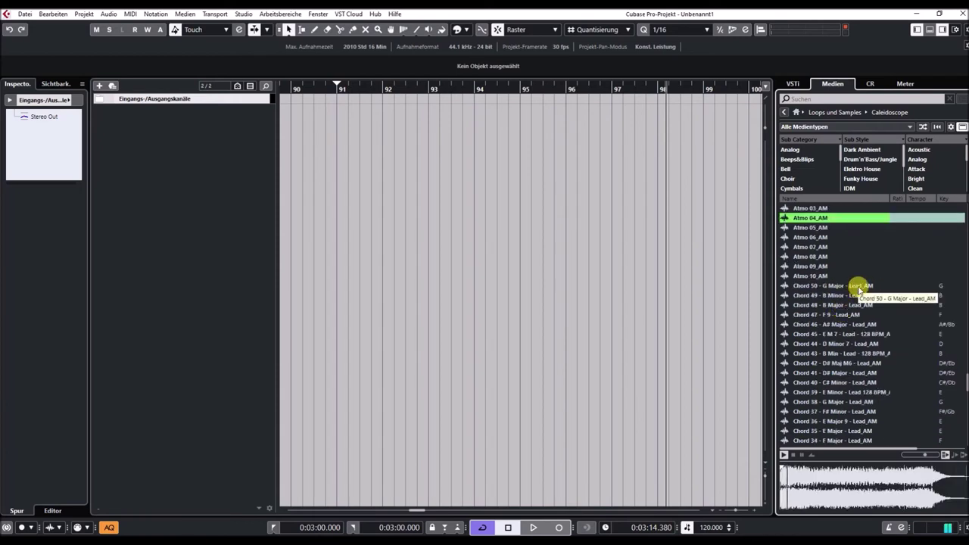
pyautogui.click(860, 288)
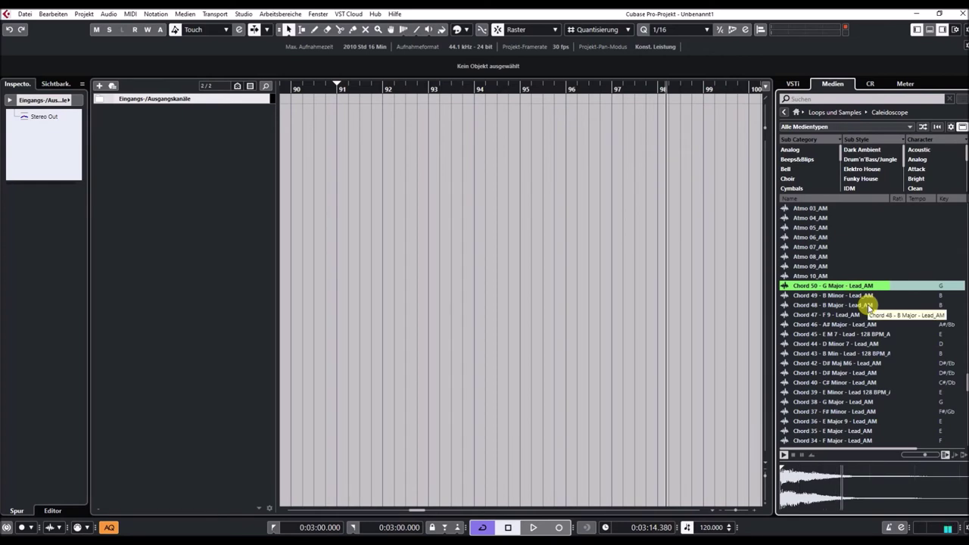
pyautogui.click(869, 305)
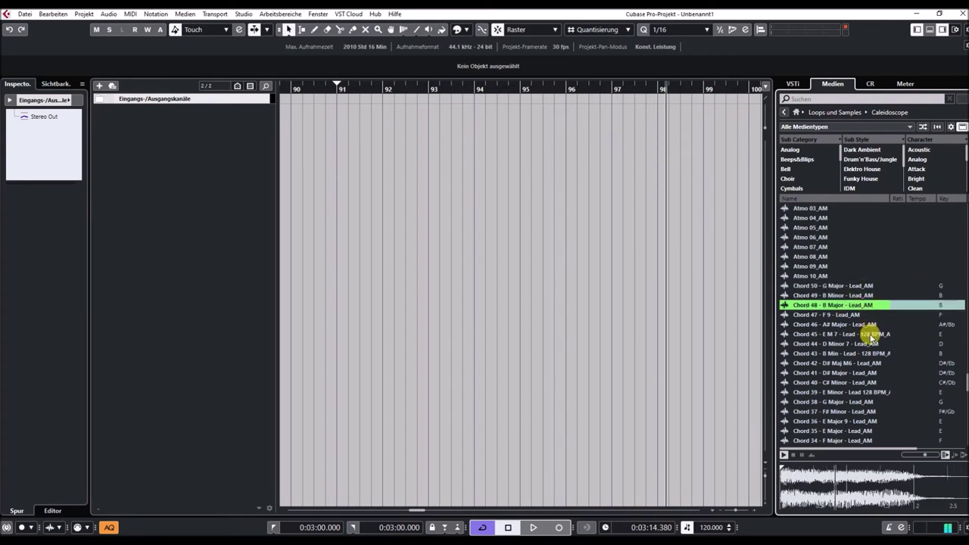
pyautogui.click(872, 337)
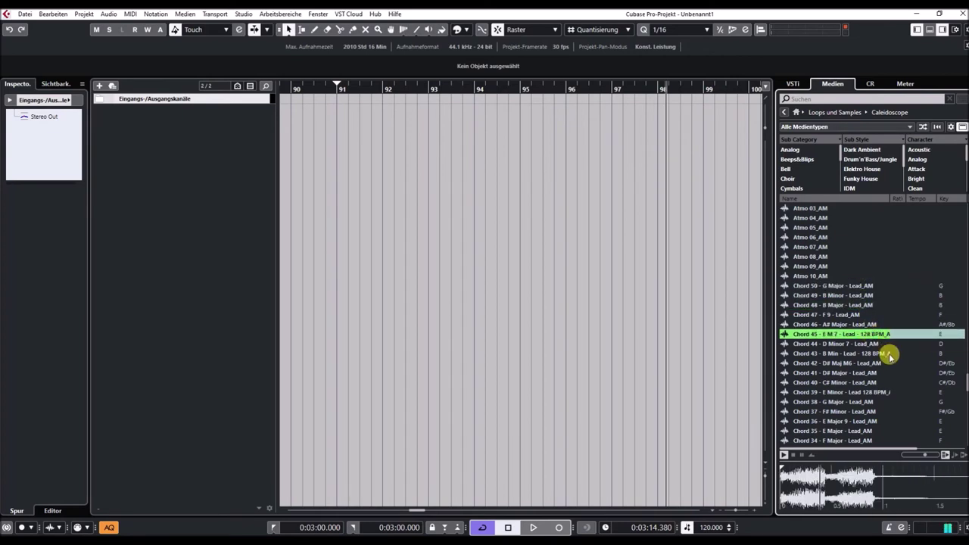
pyautogui.scroll(-3, 882, 349)
pyautogui.click(872, 268)
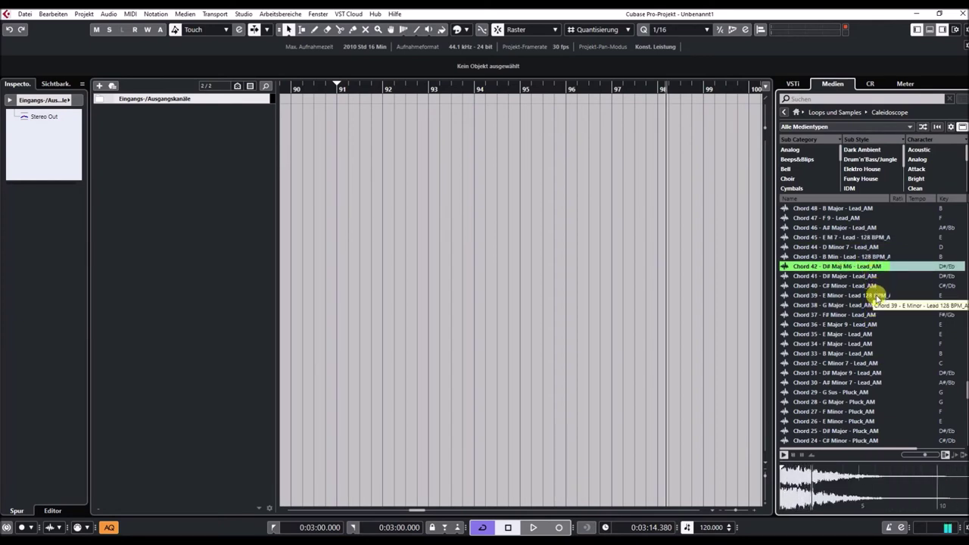
pyautogui.click(876, 296)
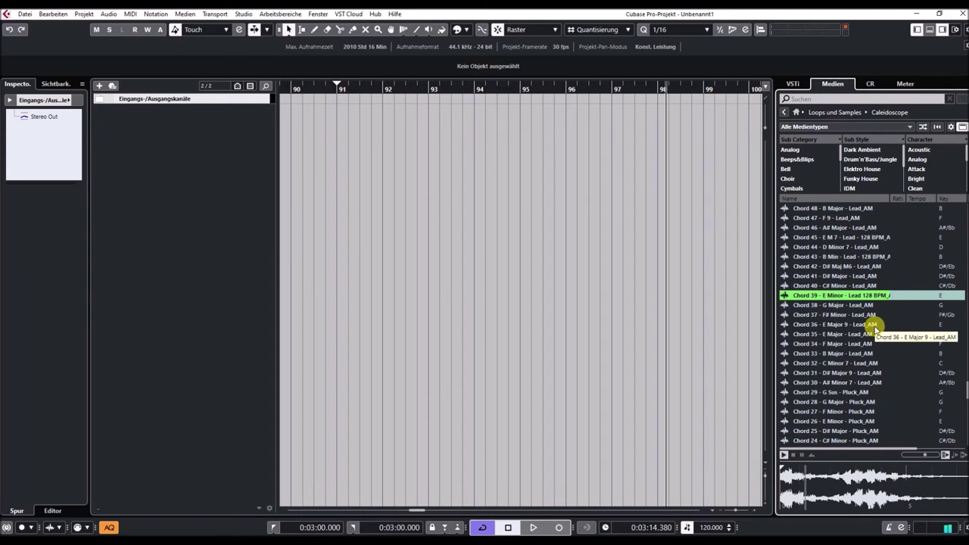
pyautogui.click(877, 326)
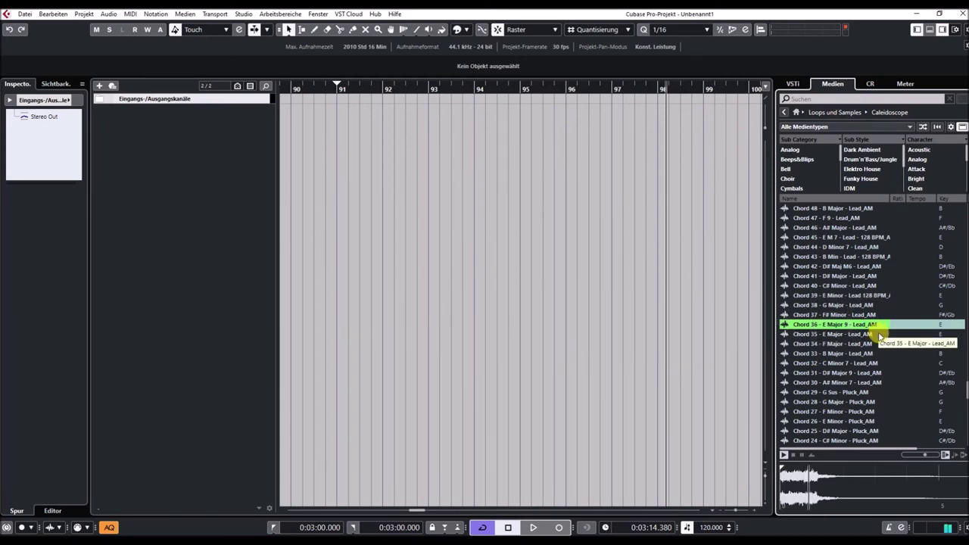
# Preview the lead sample Chord 31 and the pluck samples Chord 27, 23, 20, 19 and 18.
pyautogui.scroll(-3, 882, 334)
pyautogui.click(871, 277)
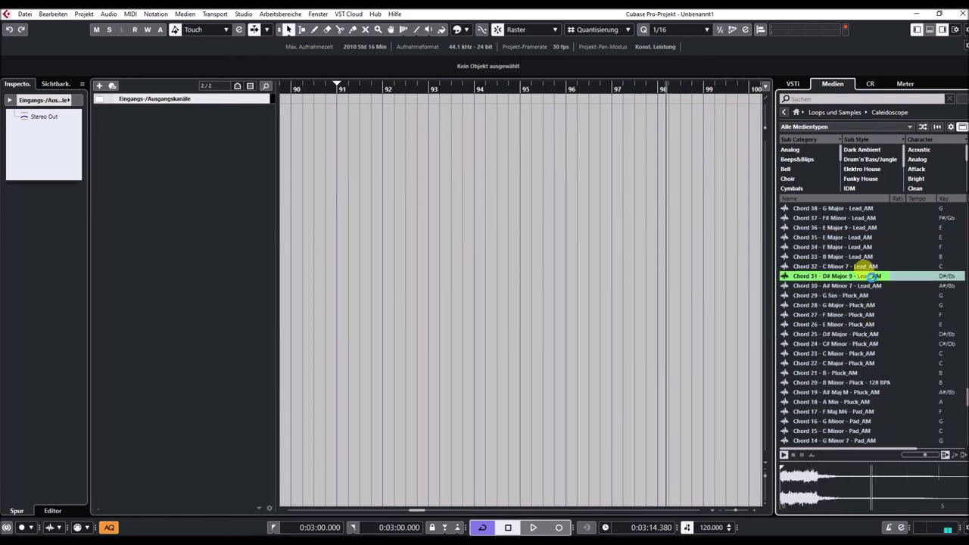
pyautogui.click(877, 315)
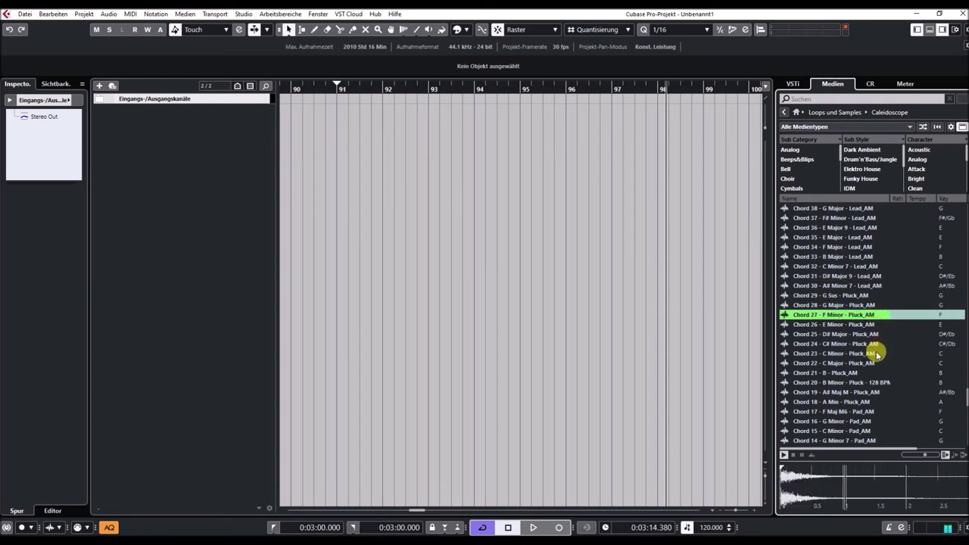
pyautogui.click(877, 353)
pyautogui.scroll(-3, 877, 353)
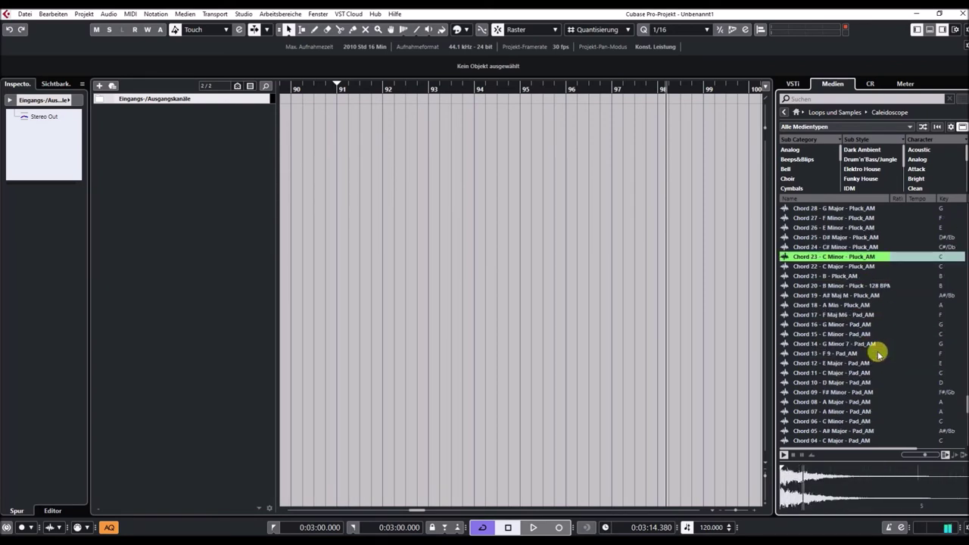
pyautogui.click(869, 287)
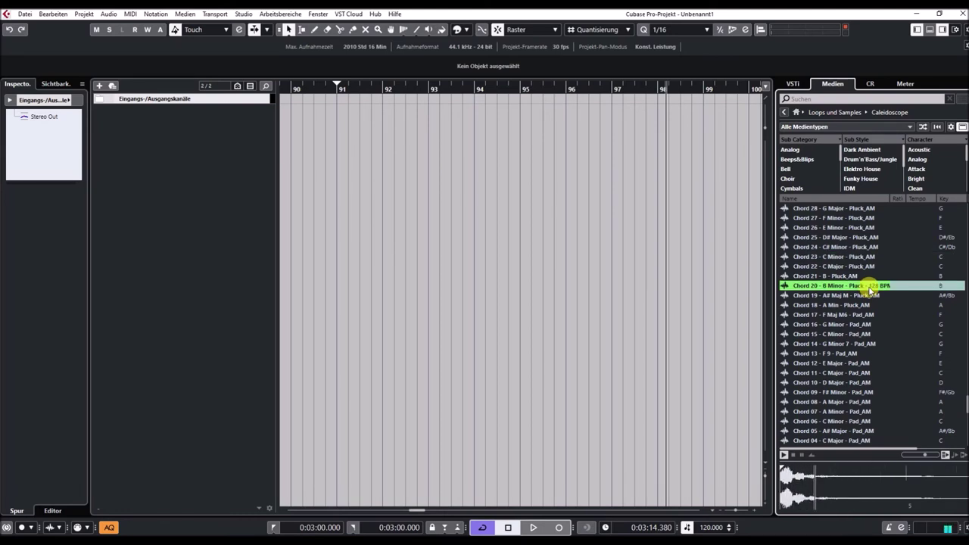
pyautogui.click(870, 293)
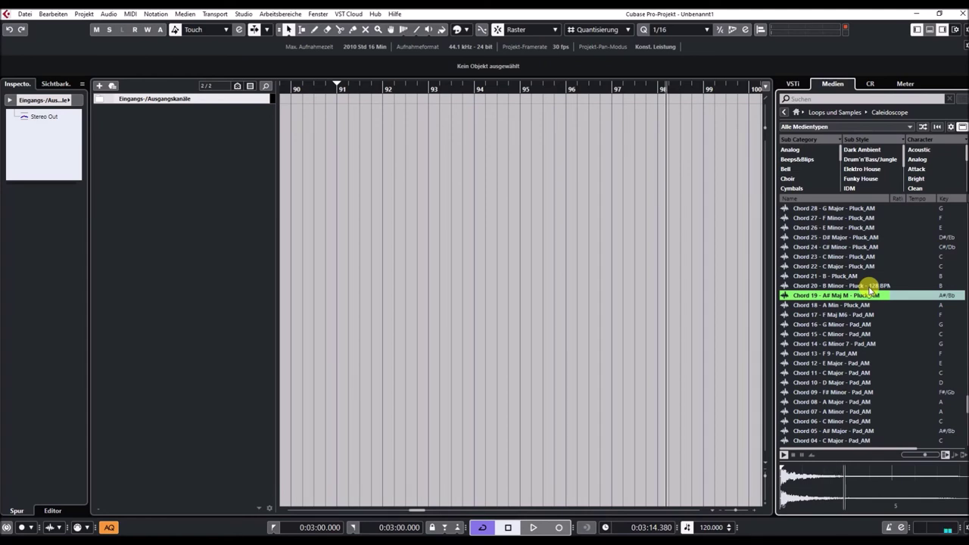
pyautogui.press('Down')
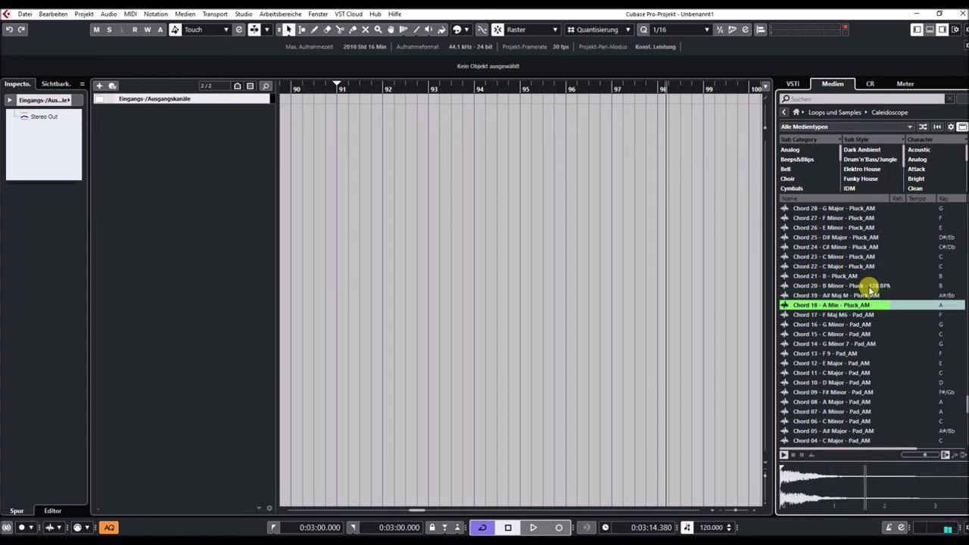
# Preview the pad samples Chord 17, Chord 16 and Chord 13.
pyautogui.press('Down')
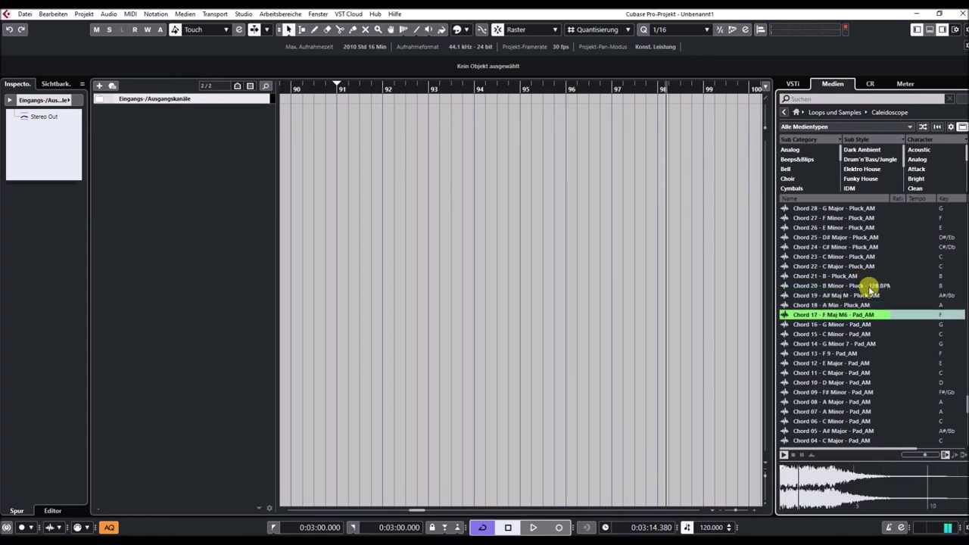
pyautogui.press('Down')
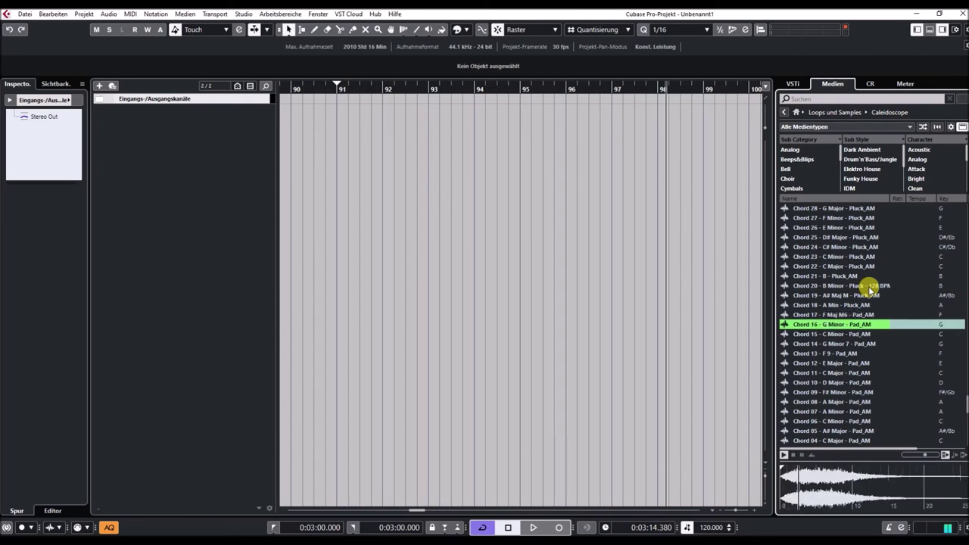
pyautogui.click(875, 354)
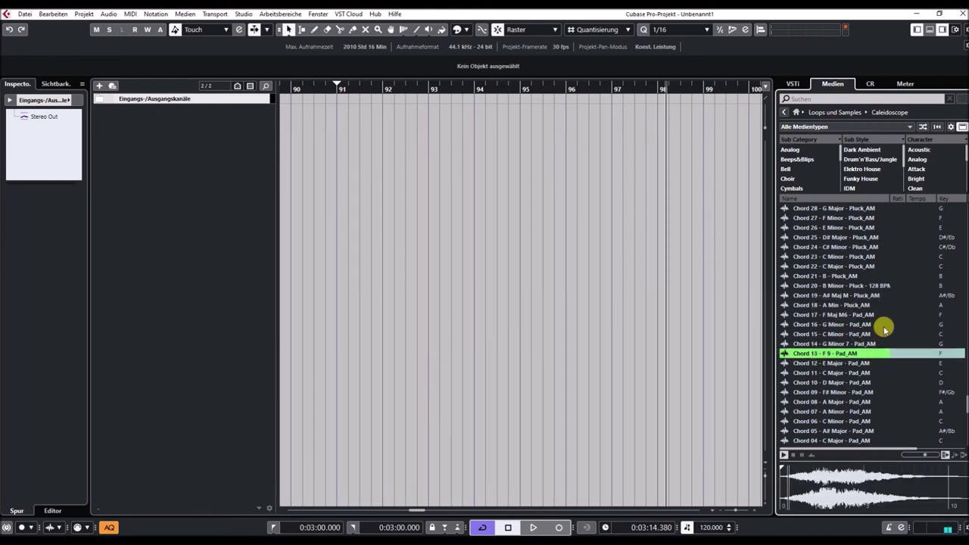
# Give the pad sample Chord 16 - G Minor a five-star rating.
pyautogui.click(925, 326)
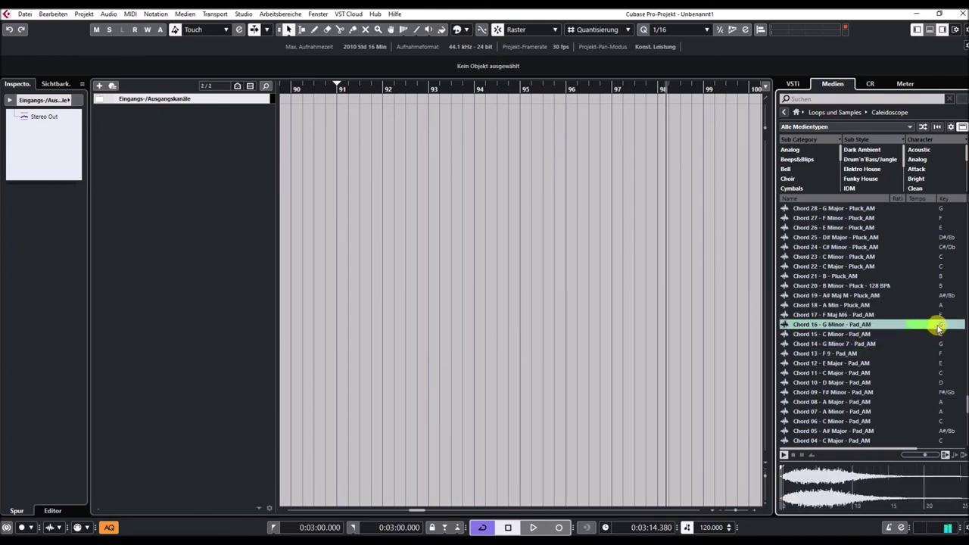
pyautogui.moveTo(901, 326); pyautogui.dragTo(921, 327)
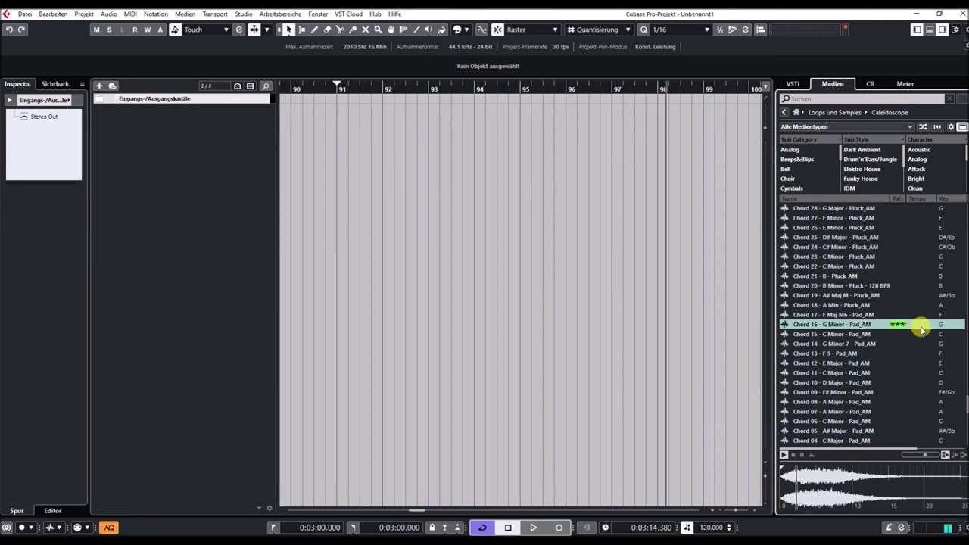
# Preview the pad samples Chord 12, 13, 14, 15, 11 and 09.
pyautogui.click(846, 365)
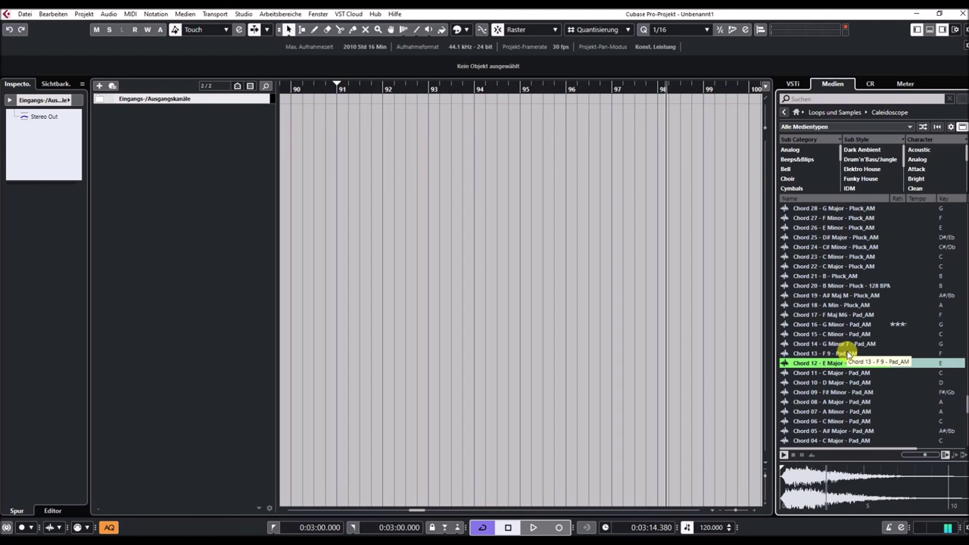
pyautogui.click(851, 354)
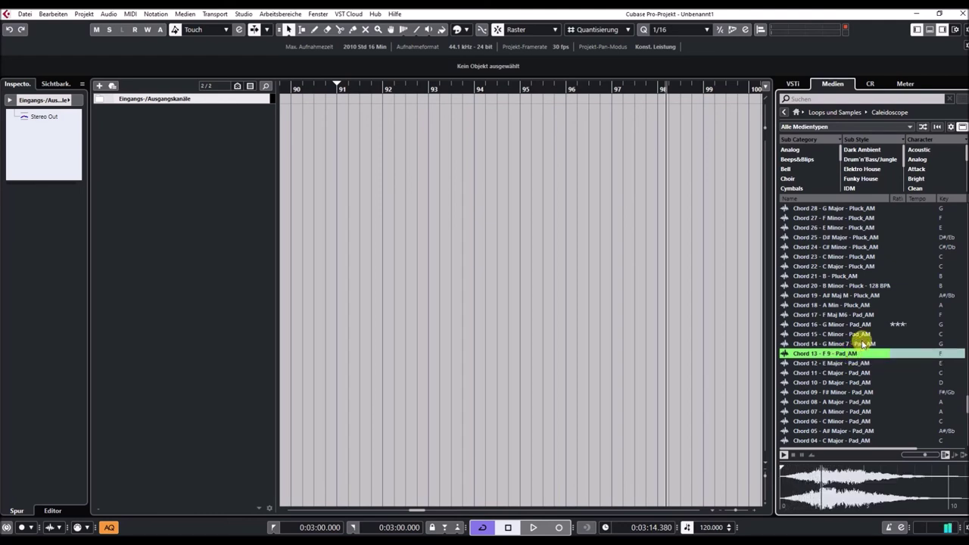
pyautogui.click(869, 344)
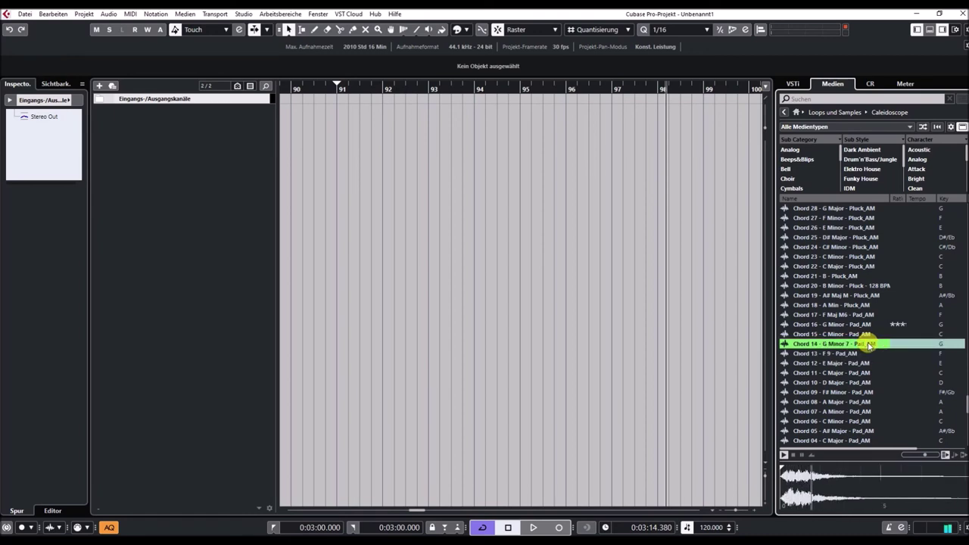
pyautogui.click(864, 335)
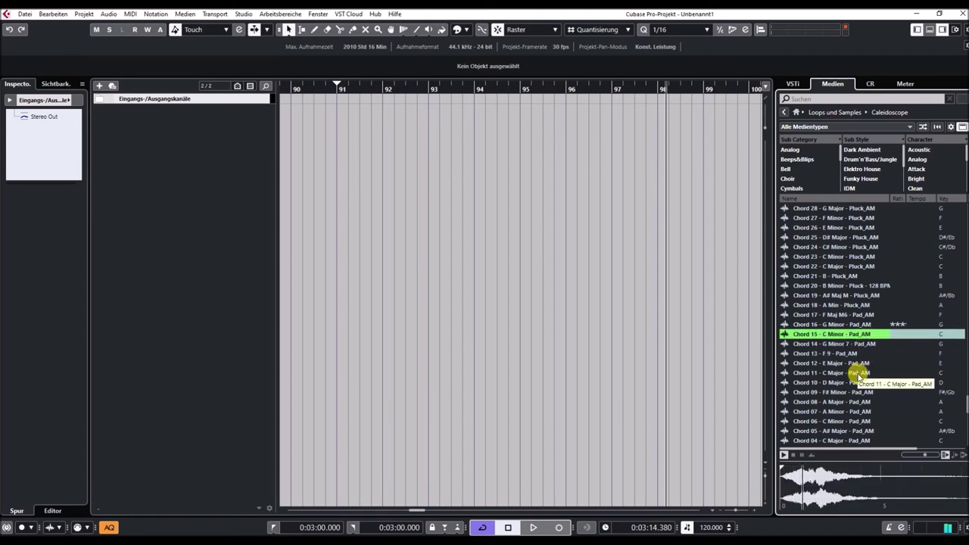
pyautogui.click(860, 374)
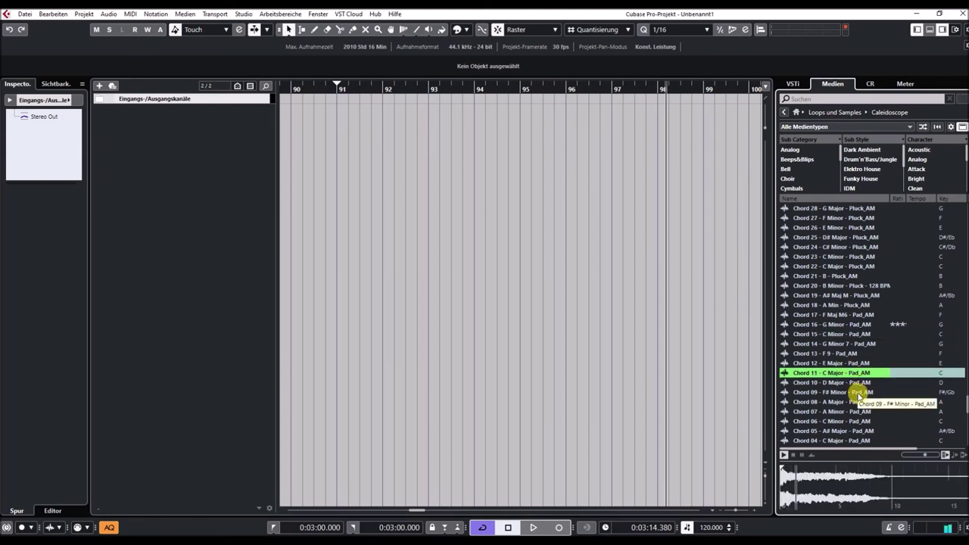
pyautogui.click(860, 393)
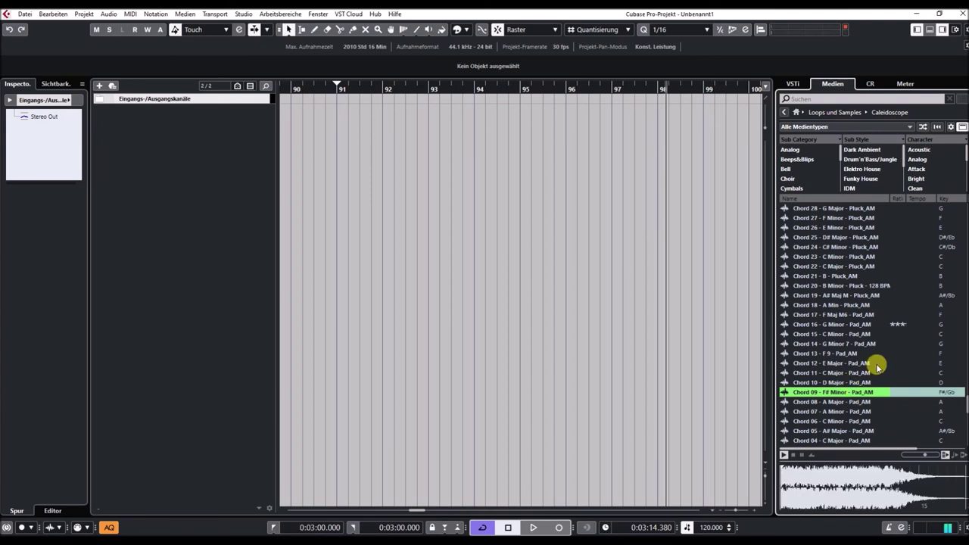
# Widen the Rating column of the sample list and preview the pad samples Chord 07 and Chord 05.
pyautogui.moveTo(909, 201); pyautogui.dragTo(929, 202)
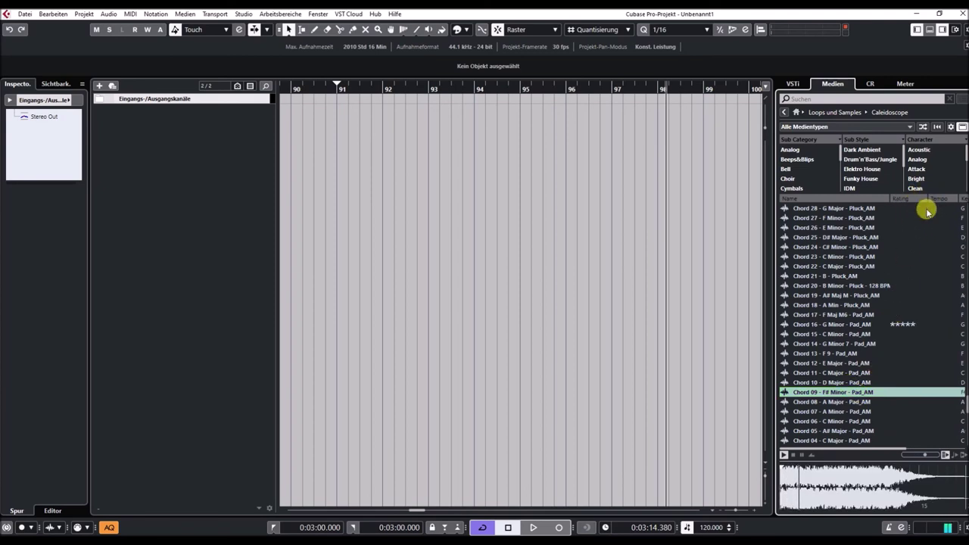
pyautogui.click(849, 413)
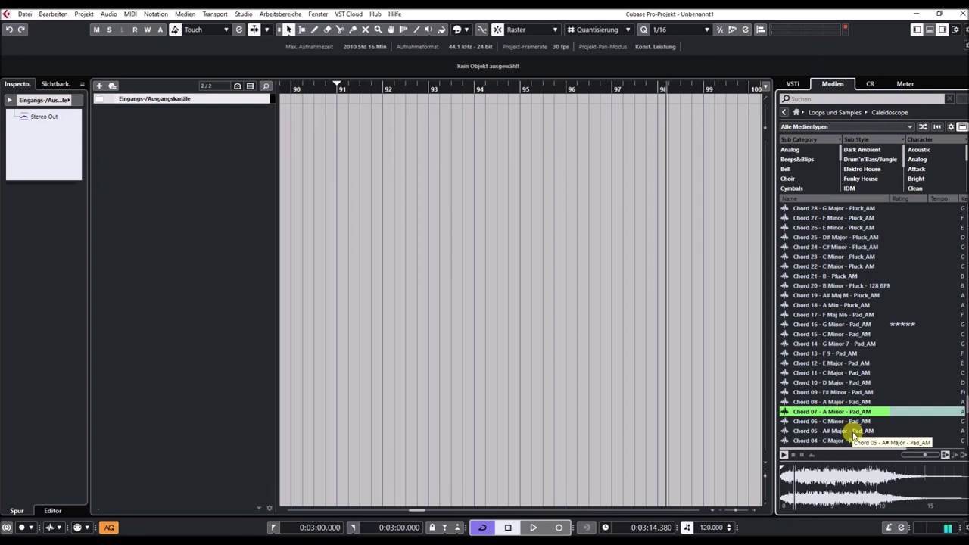
pyautogui.click(855, 431)
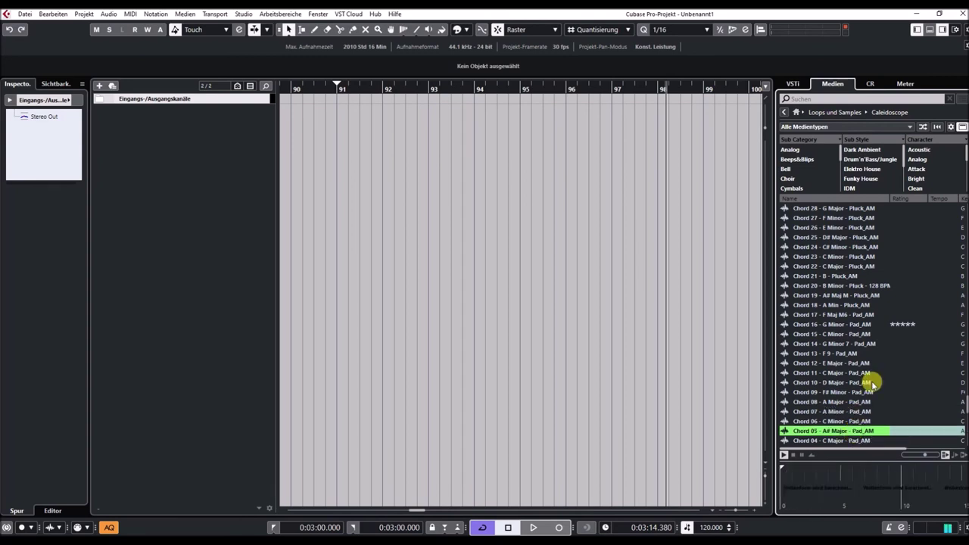
# Preview the atmosphere samples Atmo 49, 45 and 25 and the pad samples Chord 70 and Chord 78.
pyautogui.scroll(-5, 868, 358)
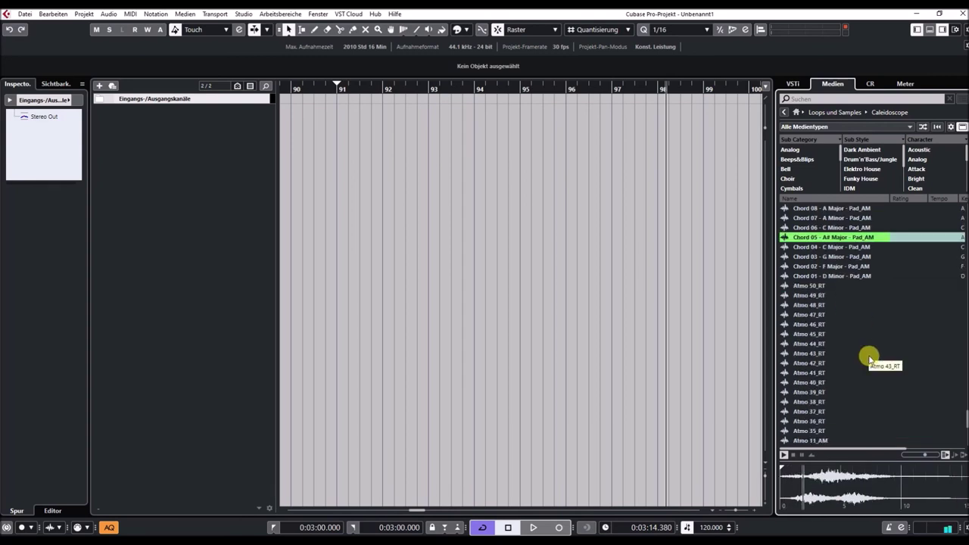
pyautogui.click(818, 296)
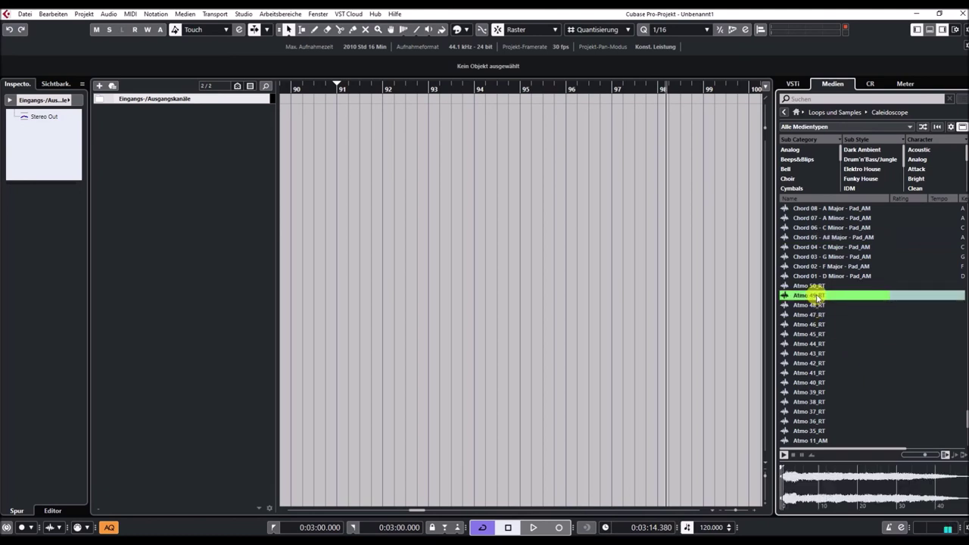
pyautogui.click(815, 336)
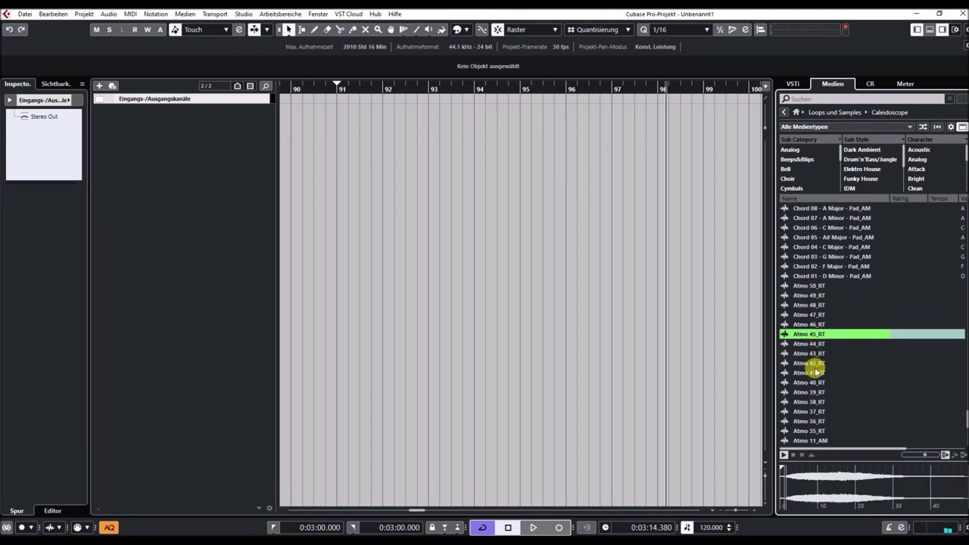
pyautogui.scroll(-8, 818, 367)
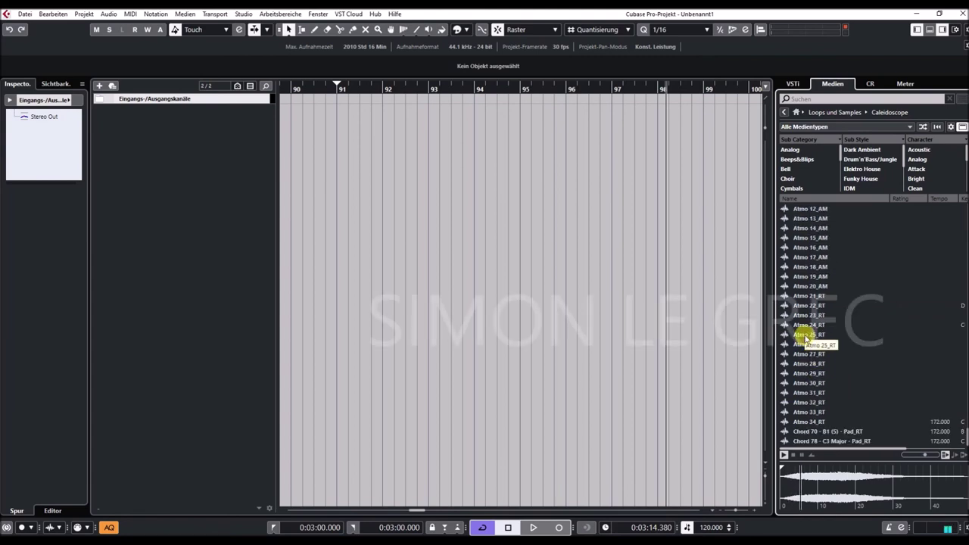
pyautogui.click(808, 335)
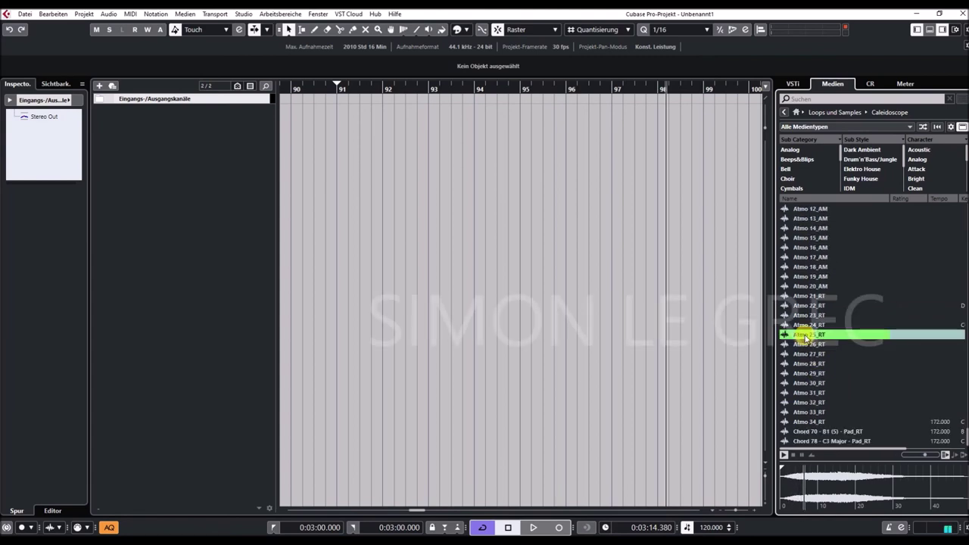
pyautogui.click(825, 431)
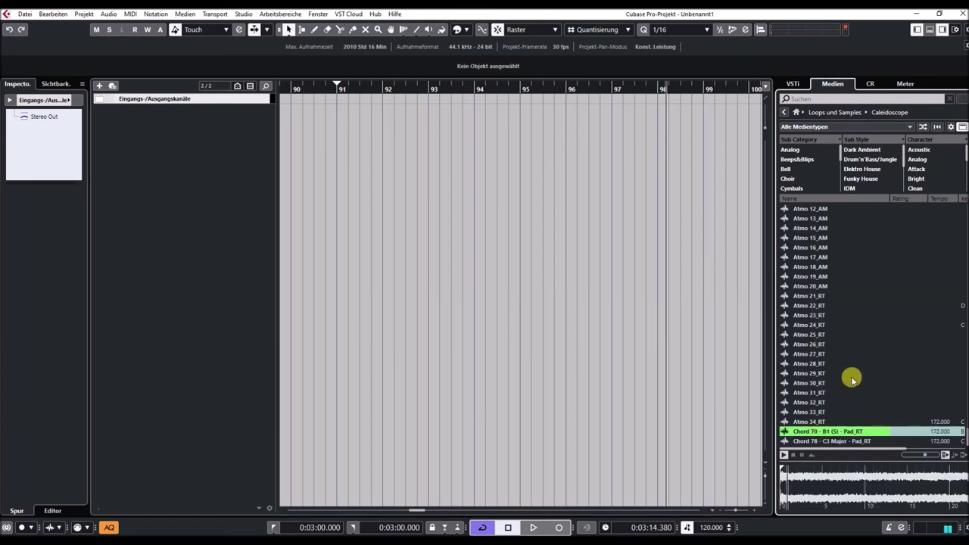
pyautogui.click(828, 442)
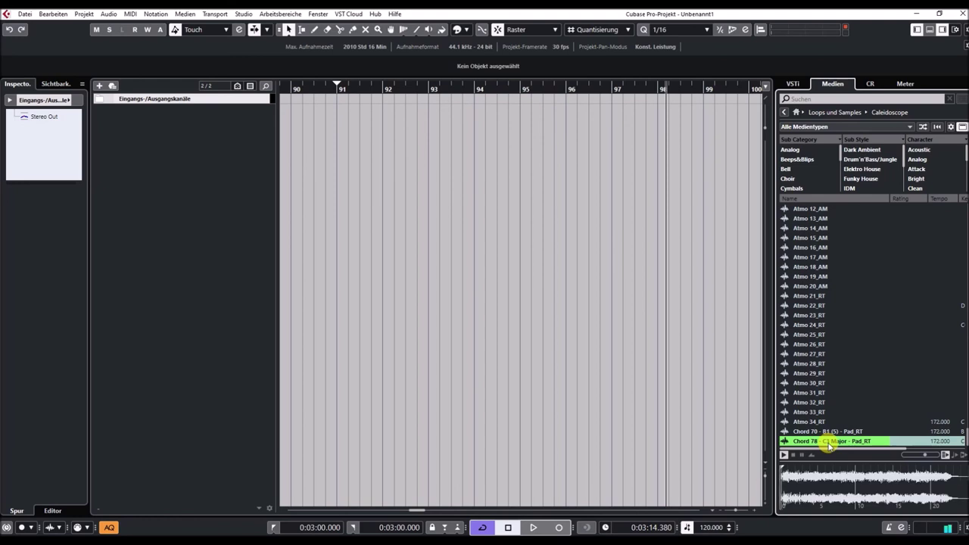